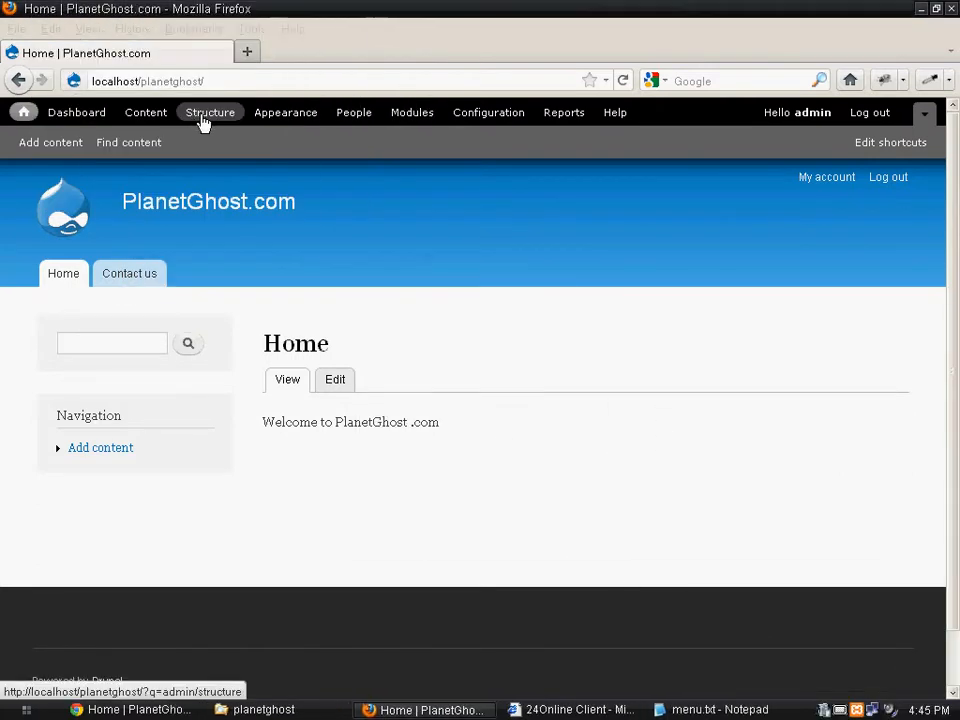
- Start a new view in the site's Views administration and name it List Articles
left_click(205, 115)
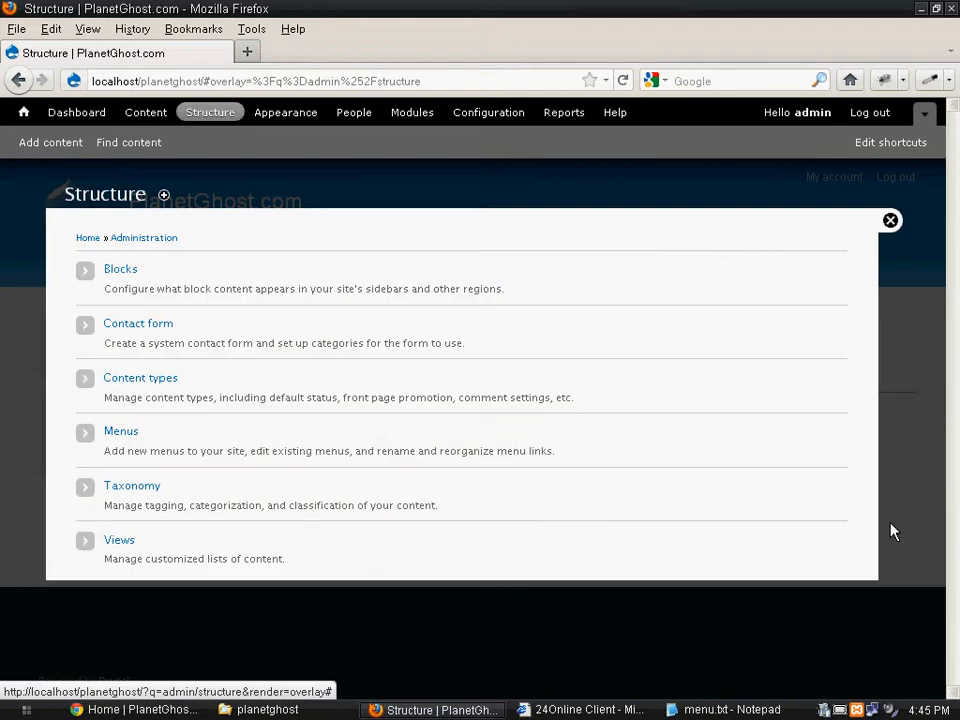
left_click(119, 541)
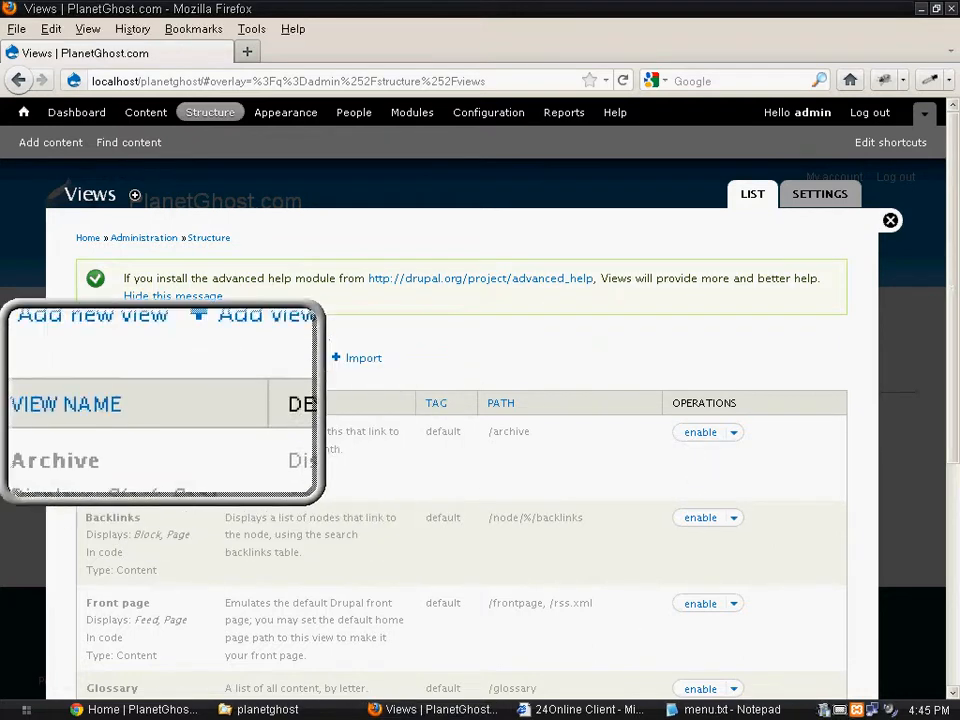
left_click(119, 362)
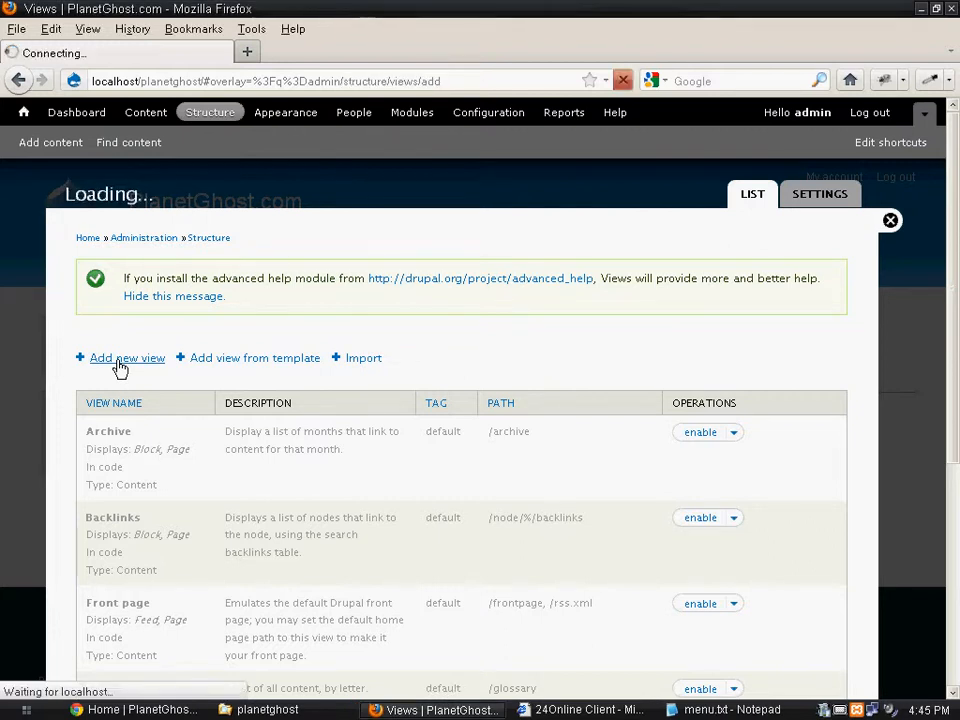
left_click(171, 281)
left_click(180, 312)
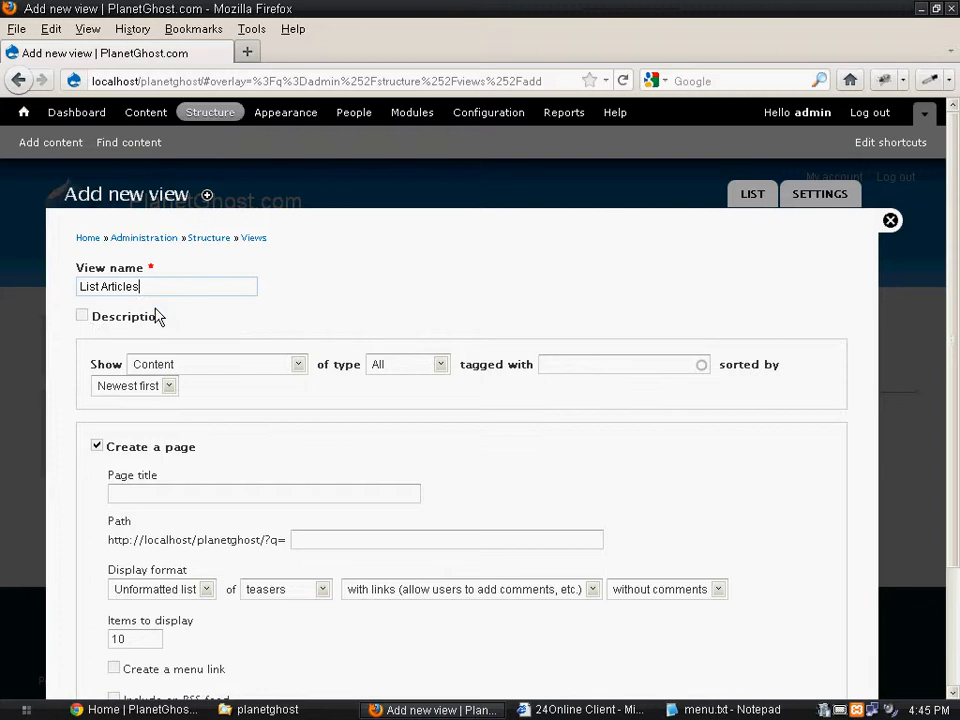
- Limit the new view to content of type Article
left_click(298, 366)
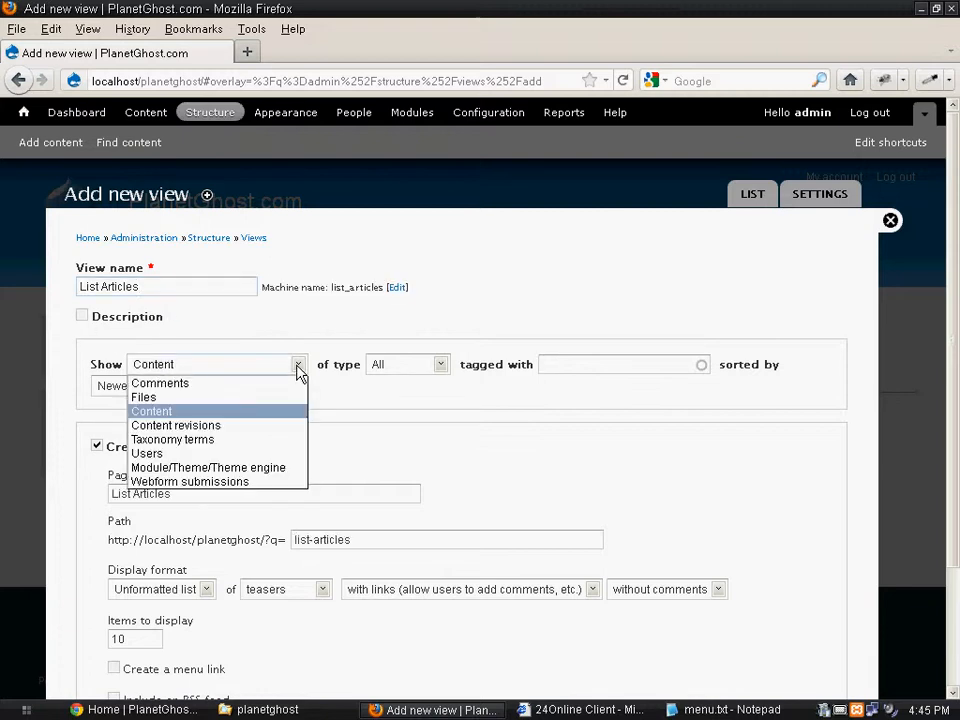
left_click(298, 366)
left_click(441, 366)
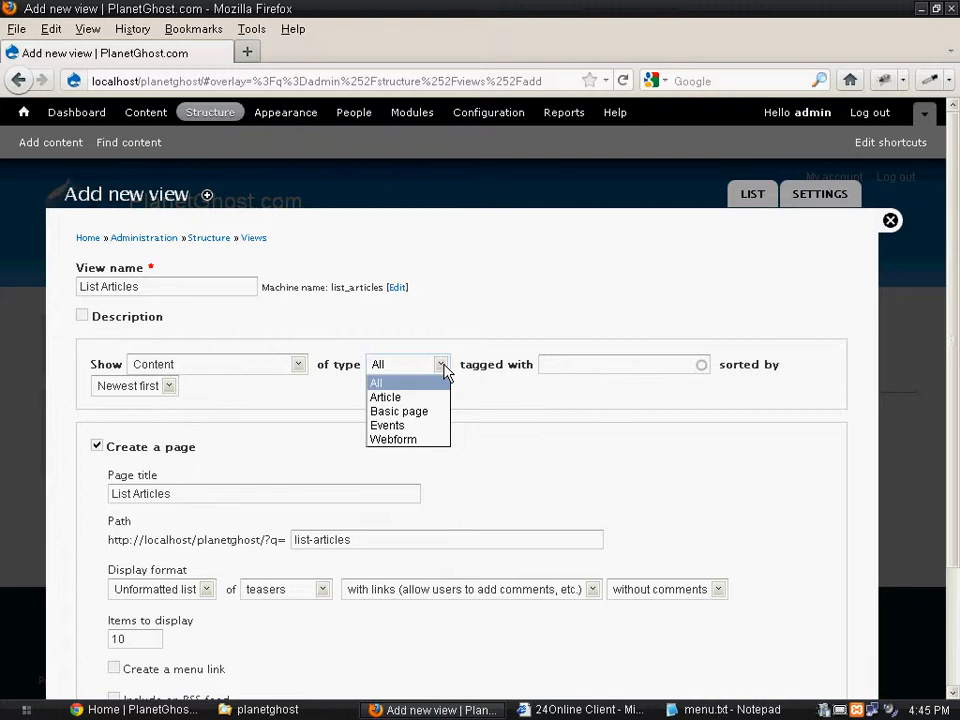
left_click(400, 397)
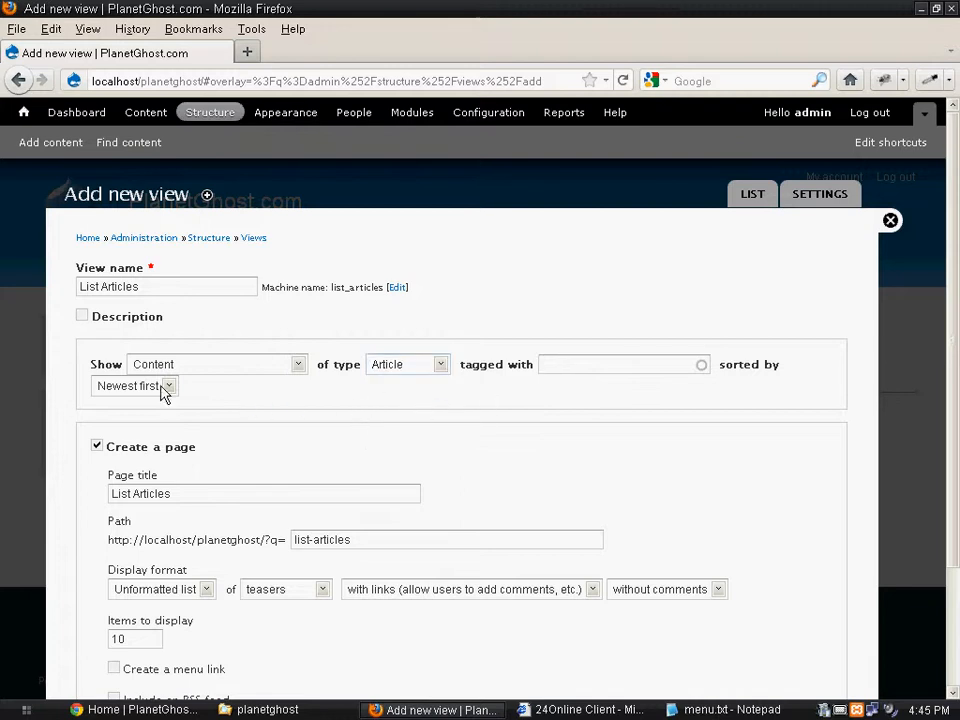
double_click(207, 415)
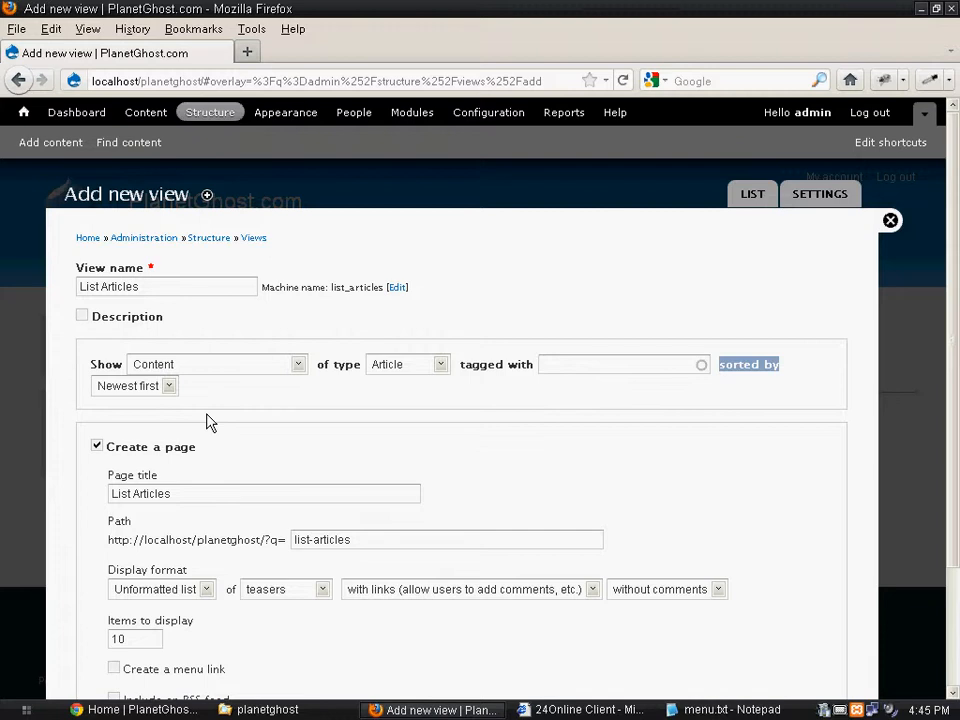
- Set the page title of the view's page to Articles
scroll(50, 404, "down", 3)
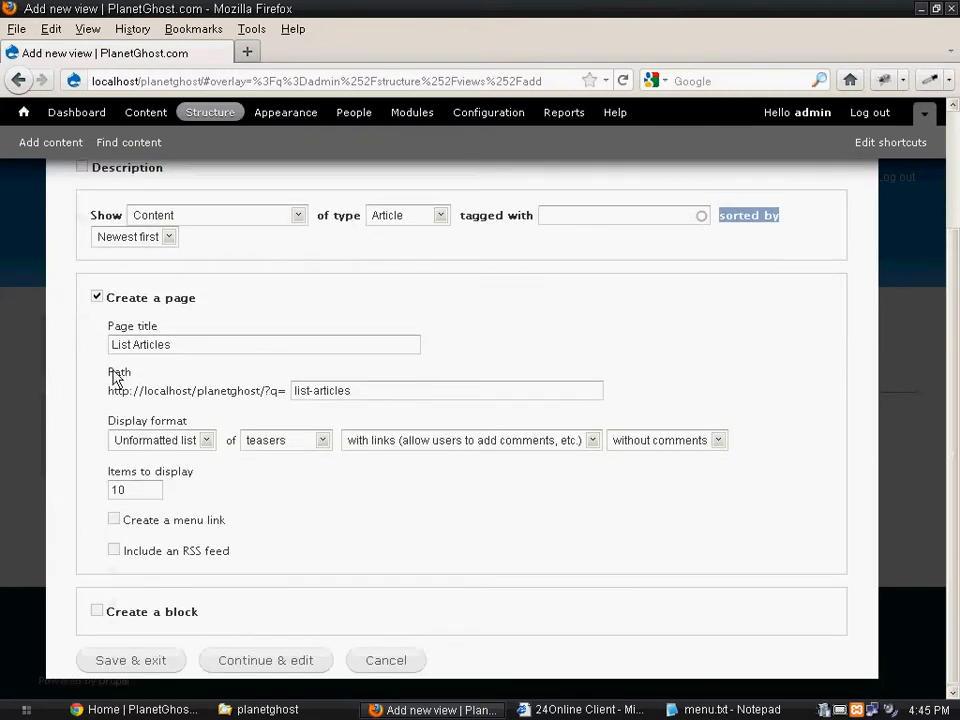
left_click(183, 344)
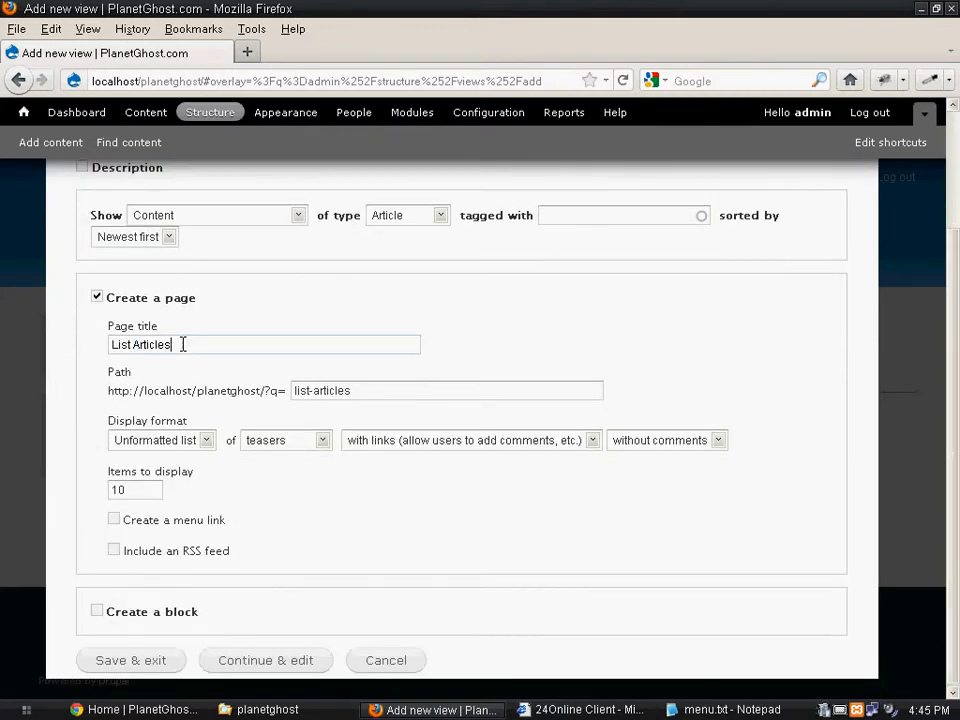
triple_click(183, 344)
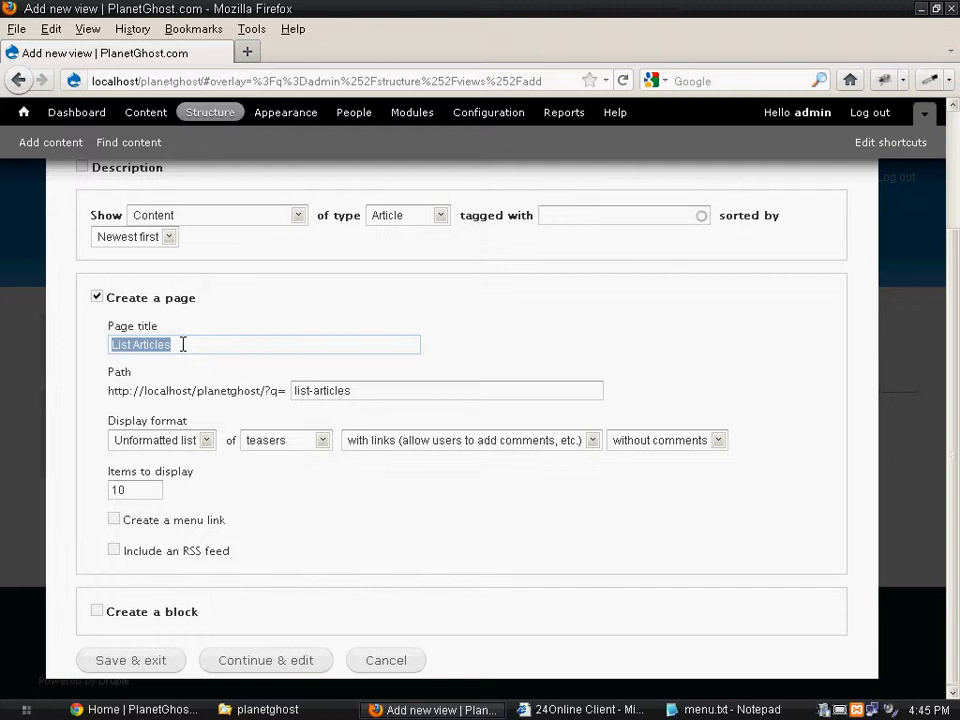
type("Arti")
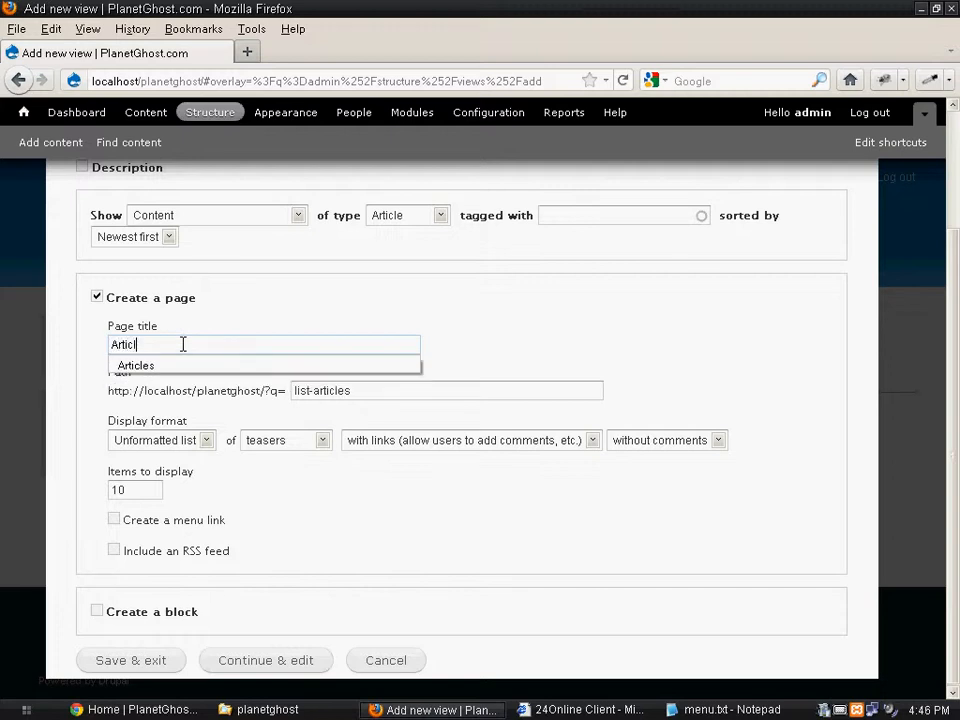
left_click(168, 367)
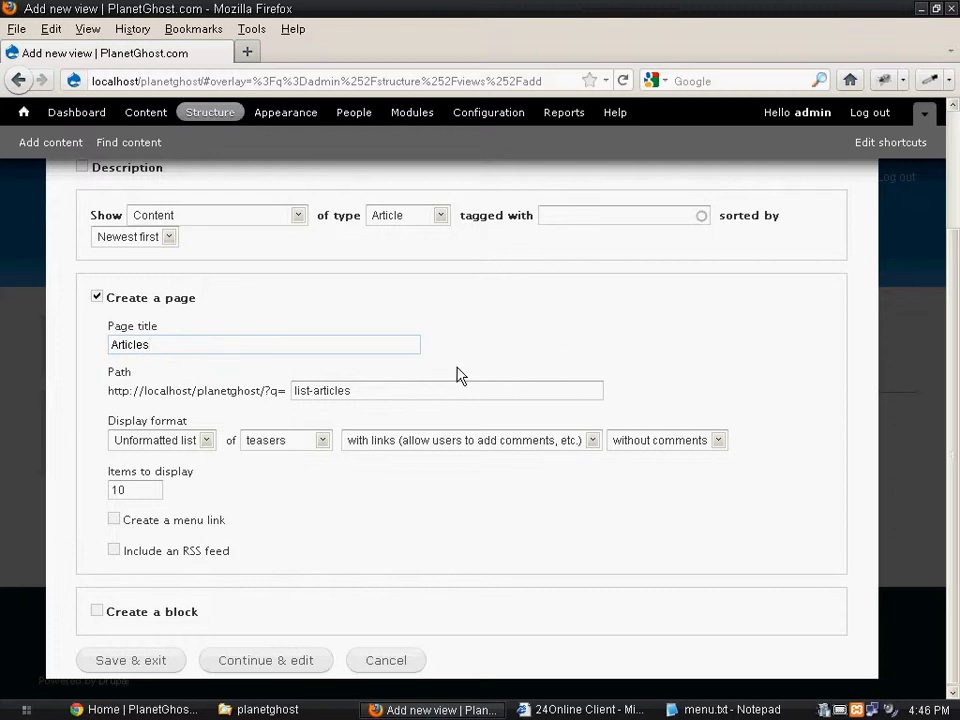
scroll(489, 379, "up", 1)
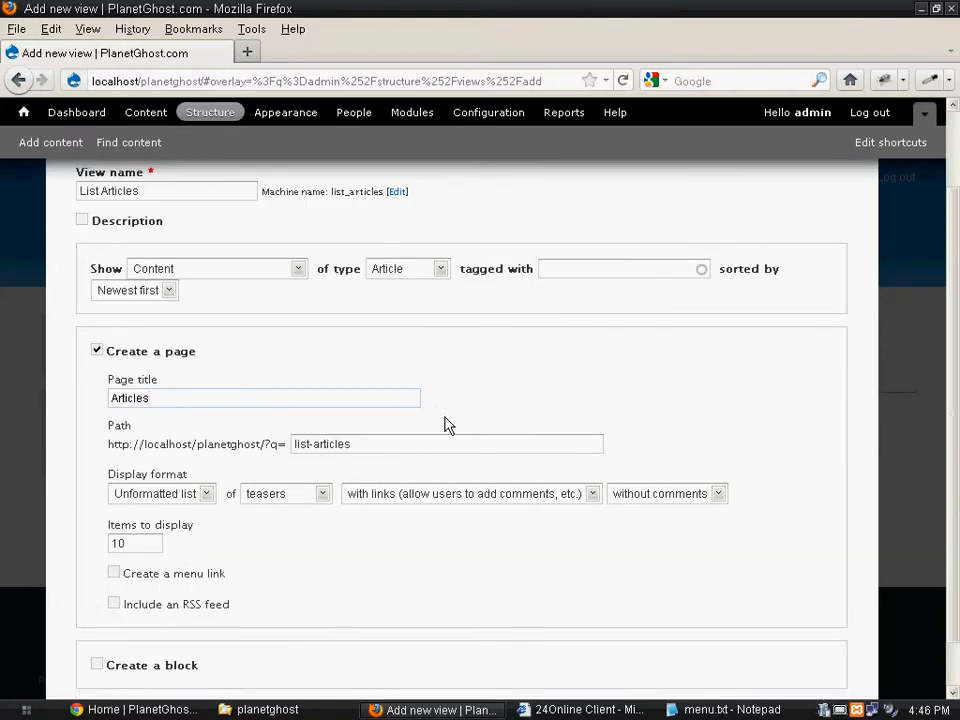
left_click(384, 444)
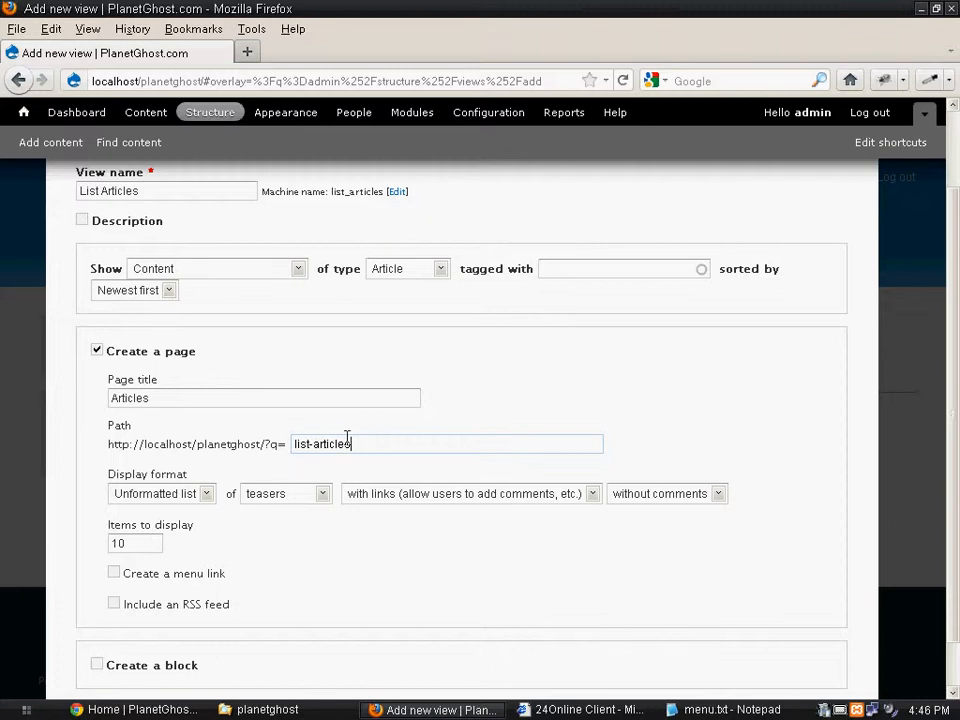
scroll(221, 456, "down", 1)
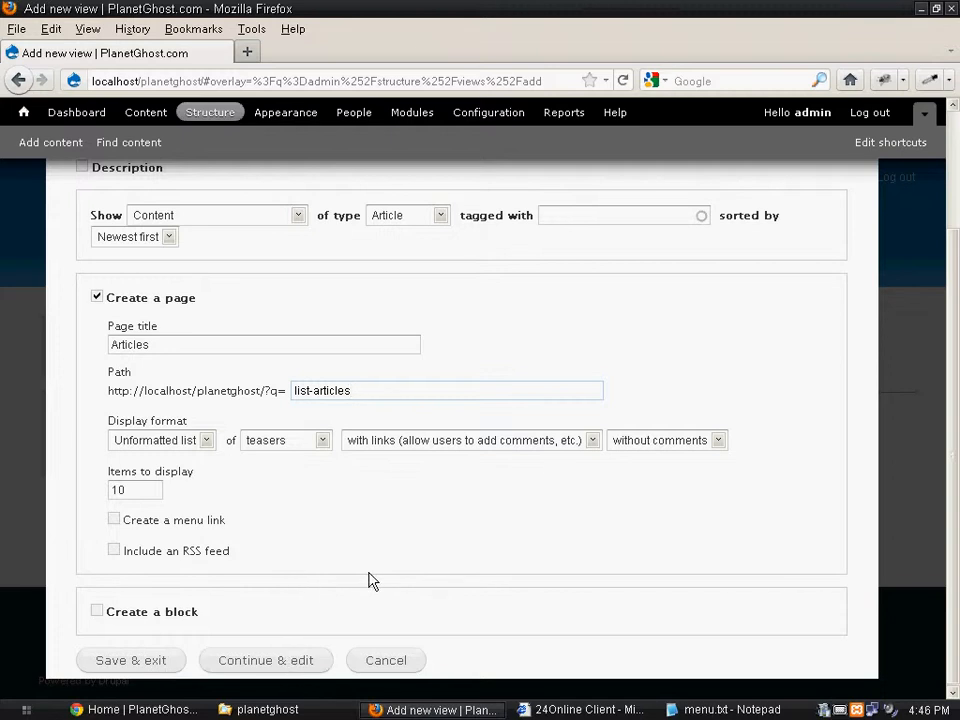
scroll(371, 579, "up", 2)
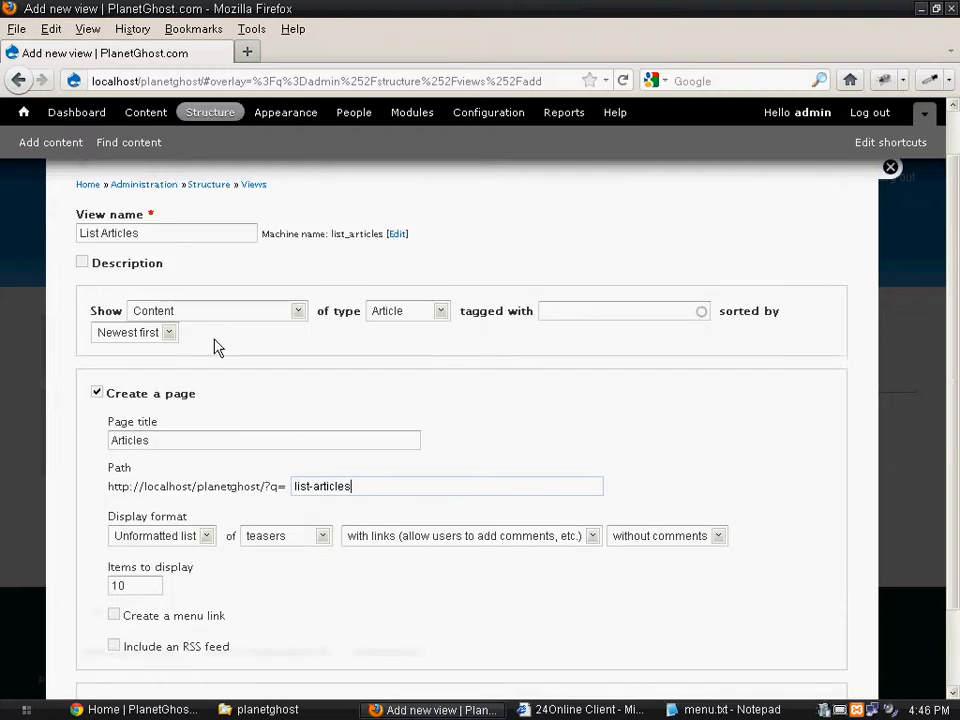
double_click(387, 488)
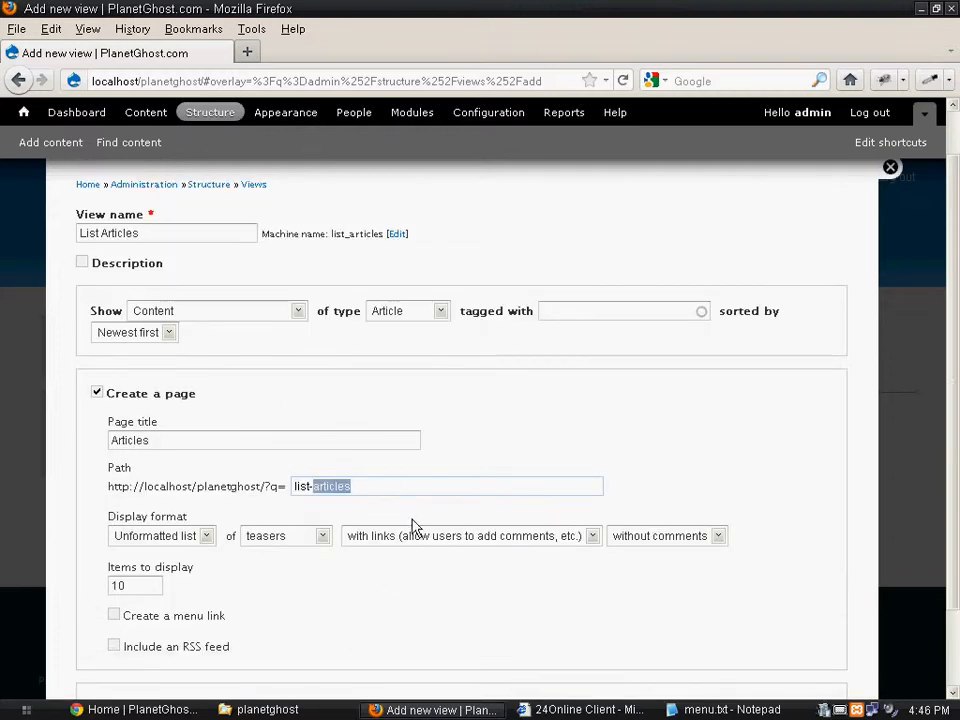
- Bring up menu.txt in Notepad over the new view form in Firefox and move it clear of the form fields
left_click(725, 709)
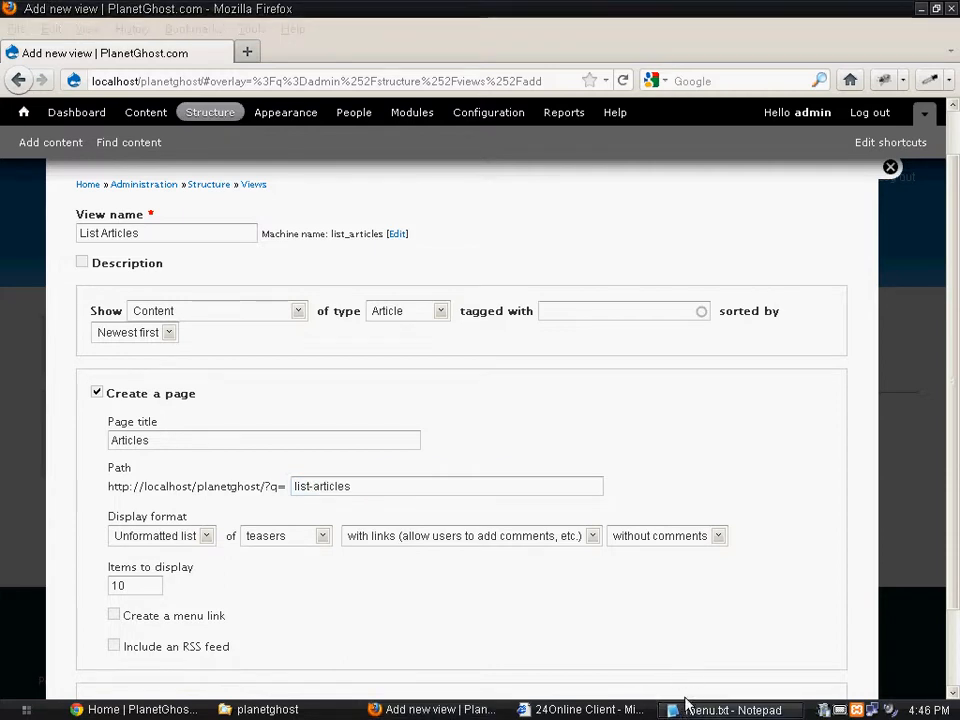
left_click(686, 713)
left_click(686, 714)
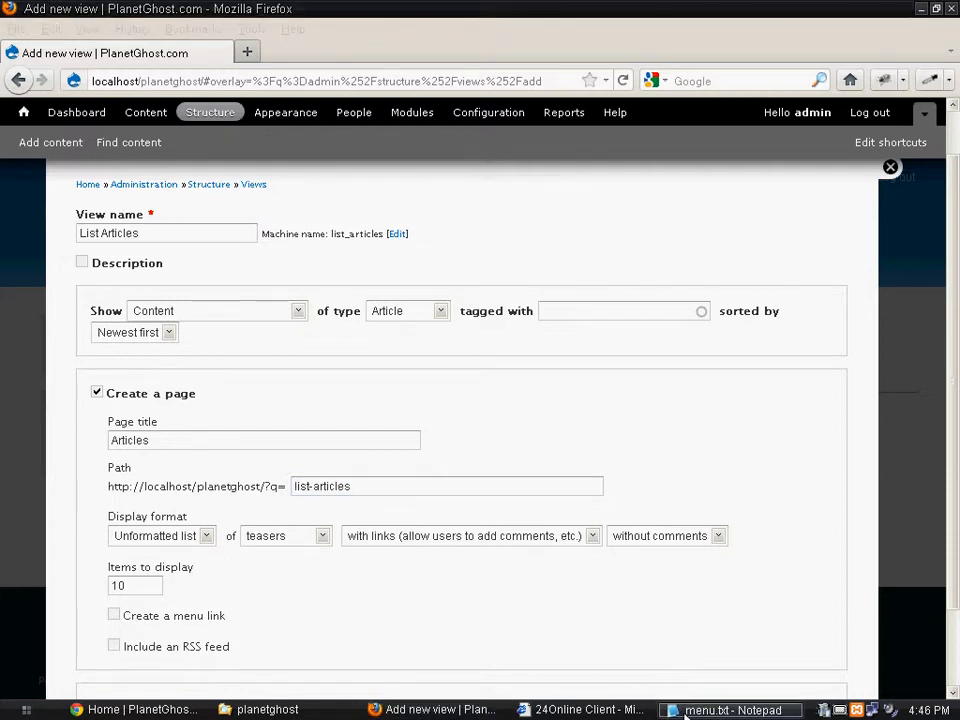
left_click(686, 713)
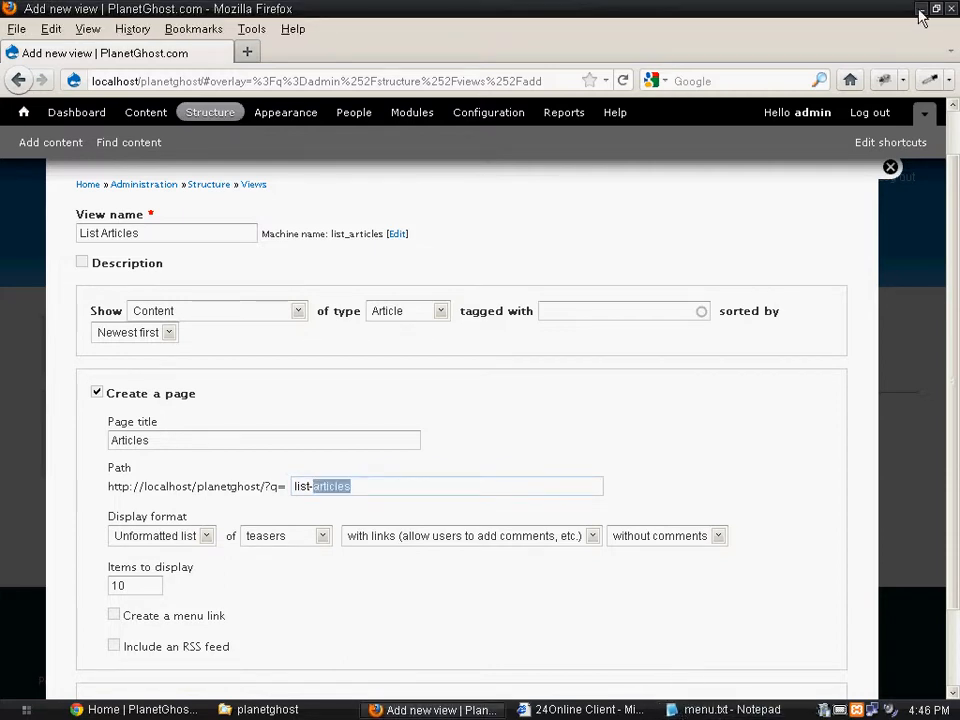
left_click(921, 14)
left_click(725, 709)
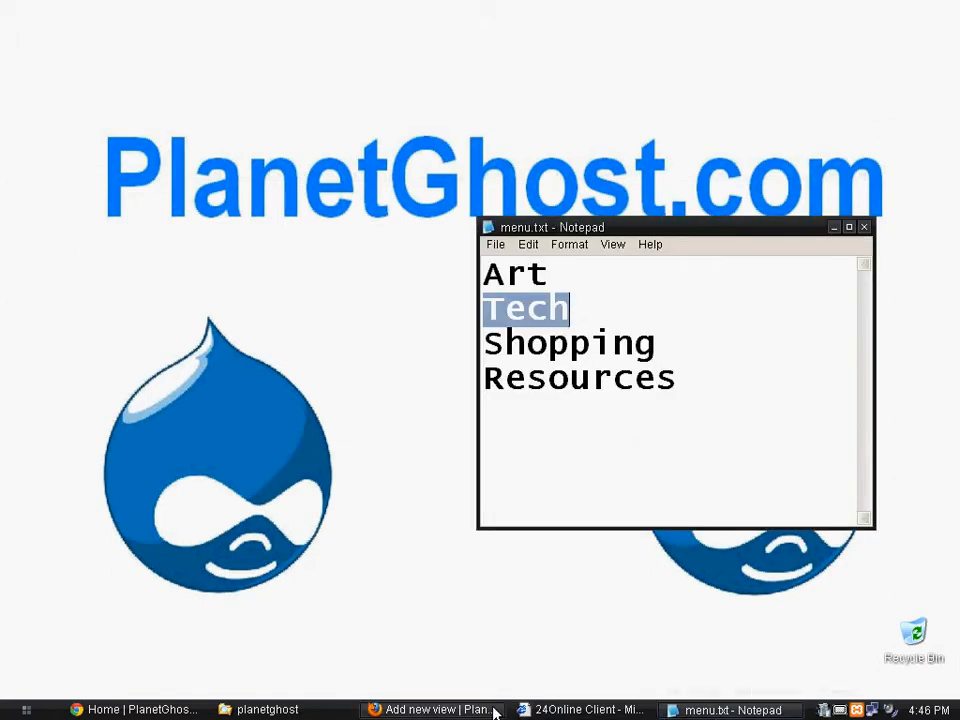
left_click(404, 712)
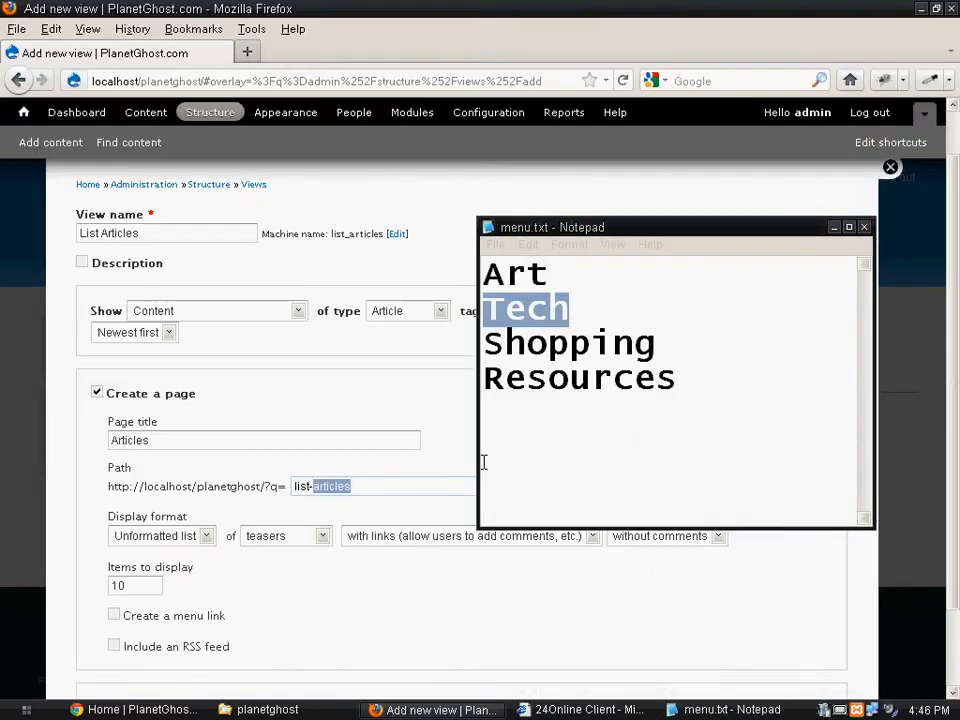
left_click_drag(568, 229, 694, 190)
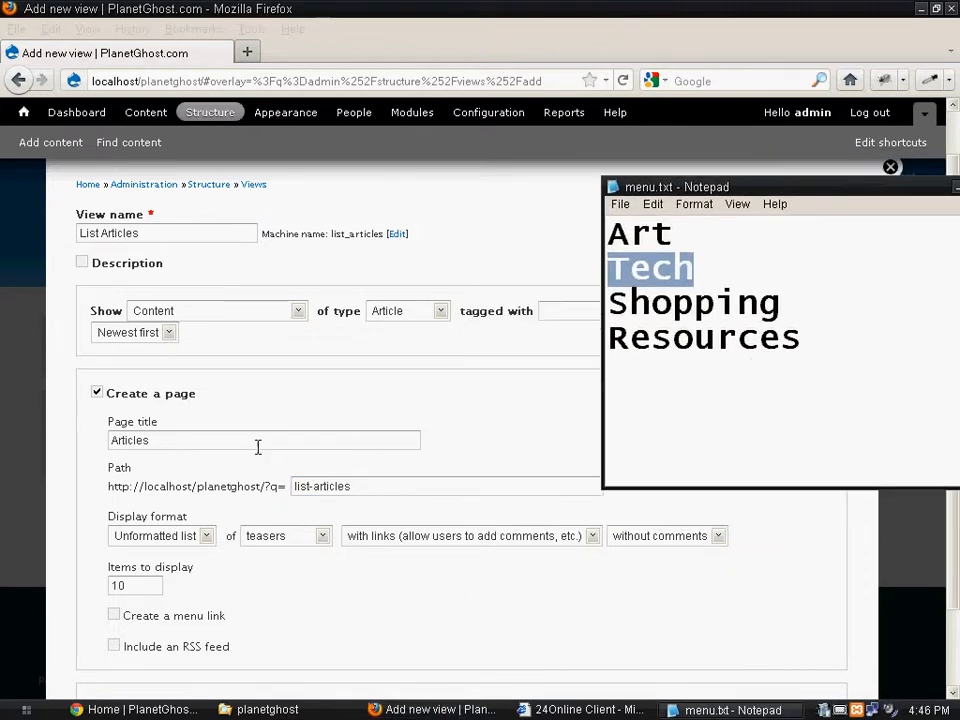
- Create the List Articles view with its current settings and continue to its edit page
left_click(283, 405)
scroll(188, 424, "down", 2)
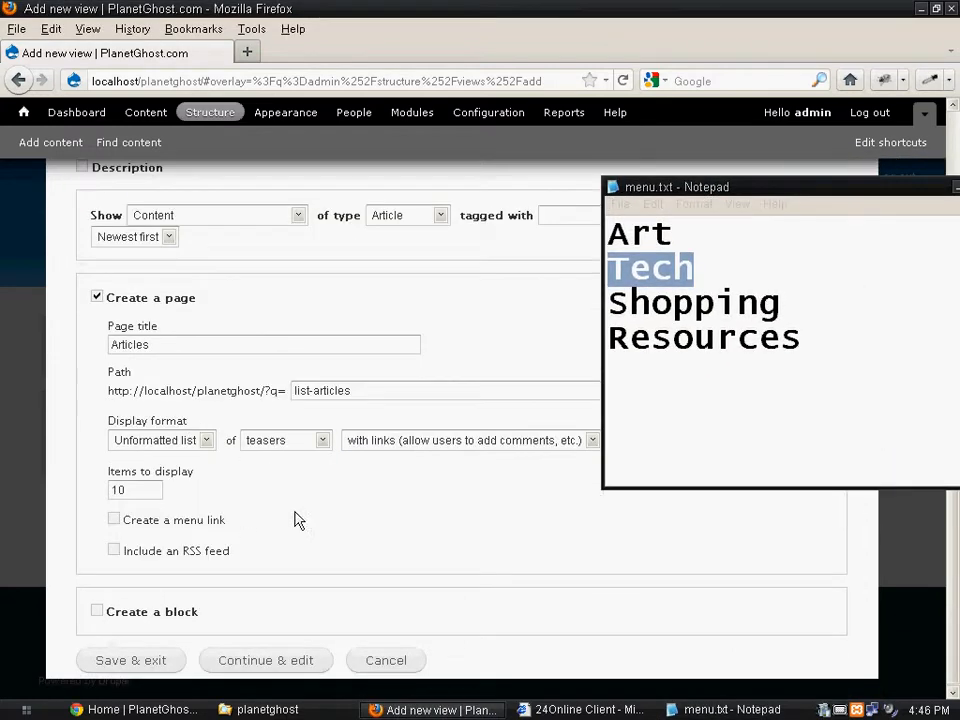
left_click(258, 662)
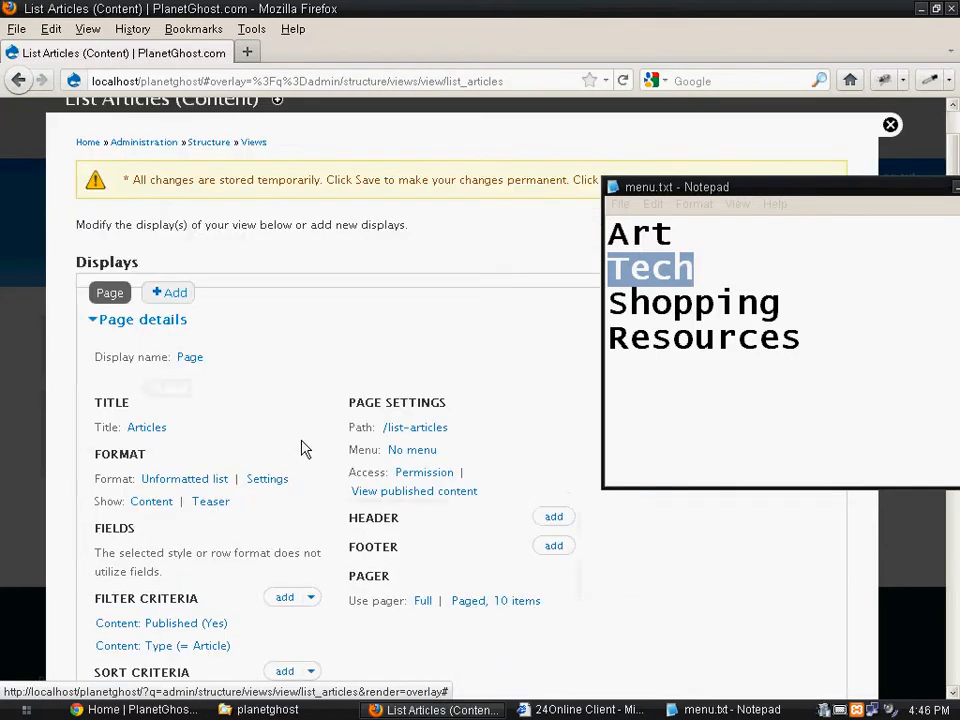
- Start adding a filter criterion to the view, search for "sec" and select Content: Section (field_section)
scroll(300, 450, "down", 2)
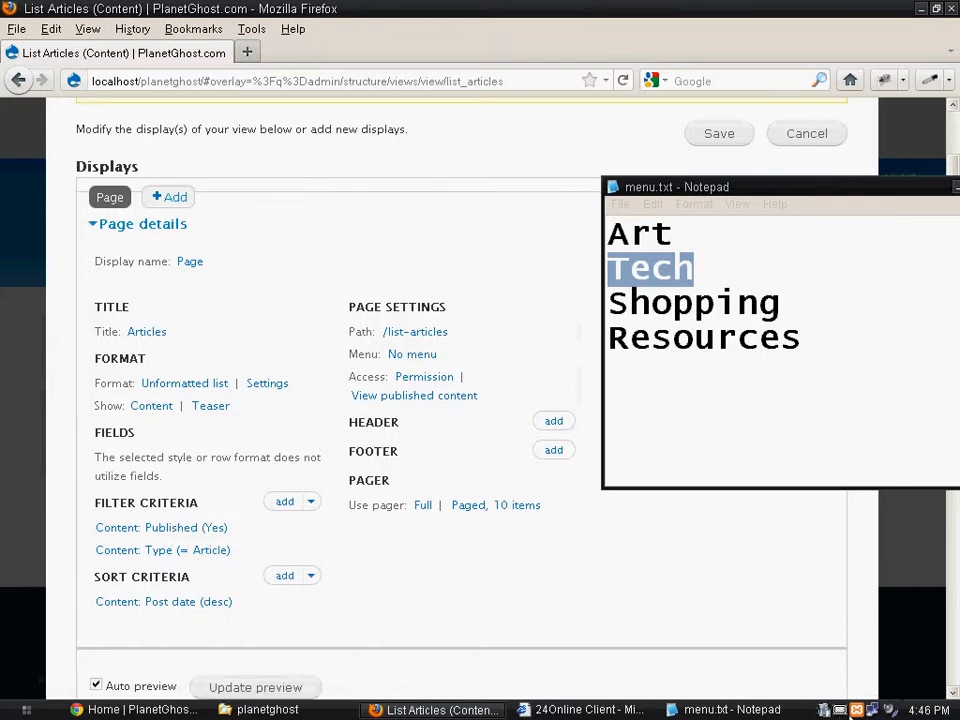
left_click(839, 710)
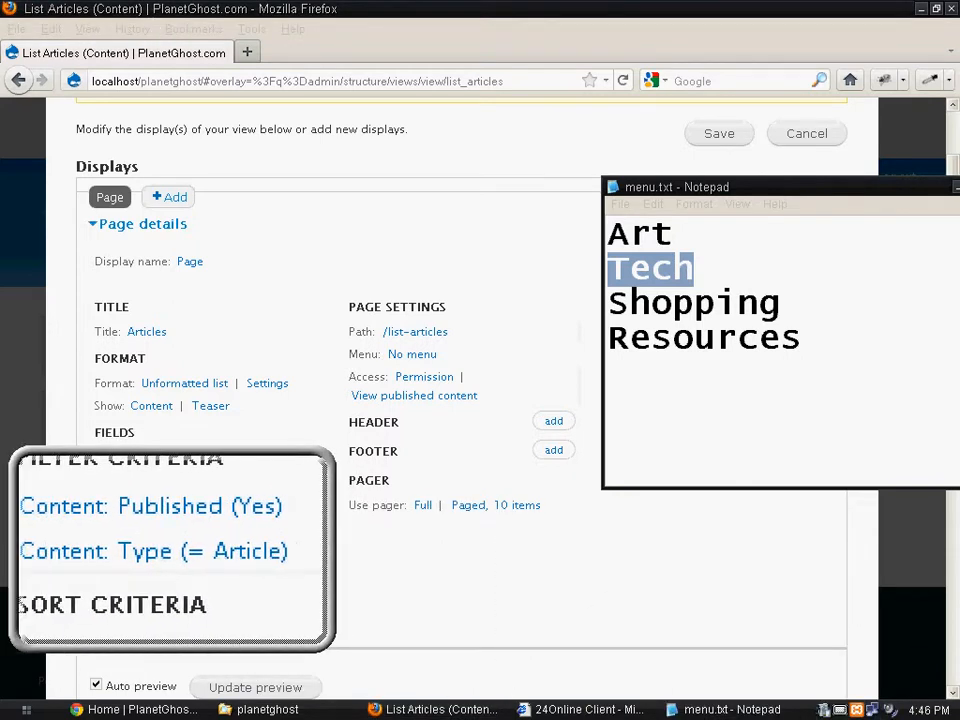
key("super+Escape")
left_click(287, 508)
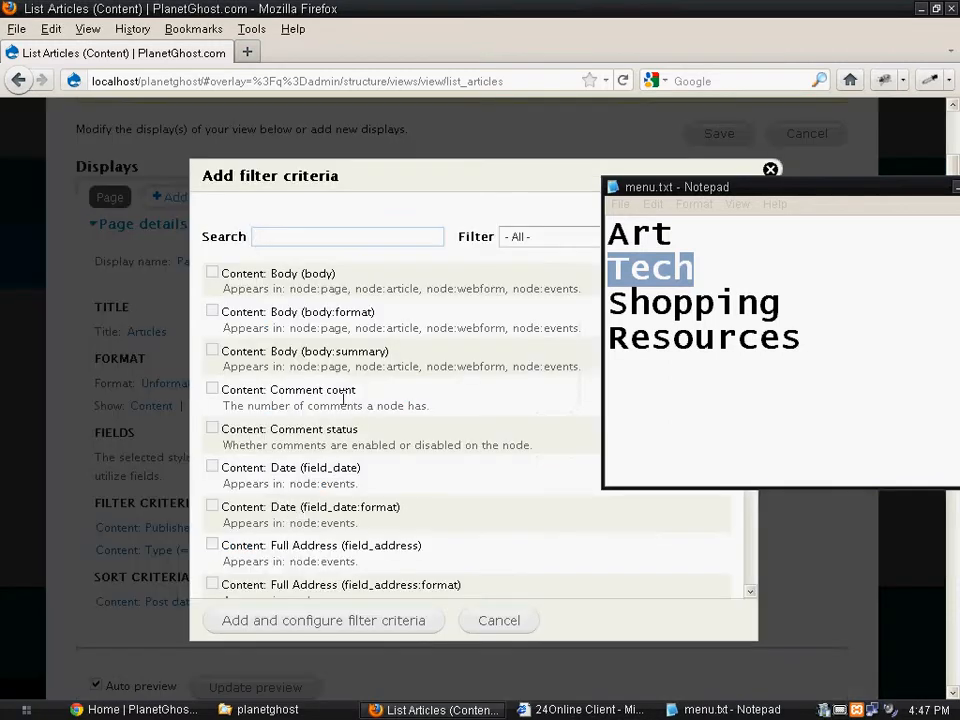
left_click(279, 245)
type("cd")
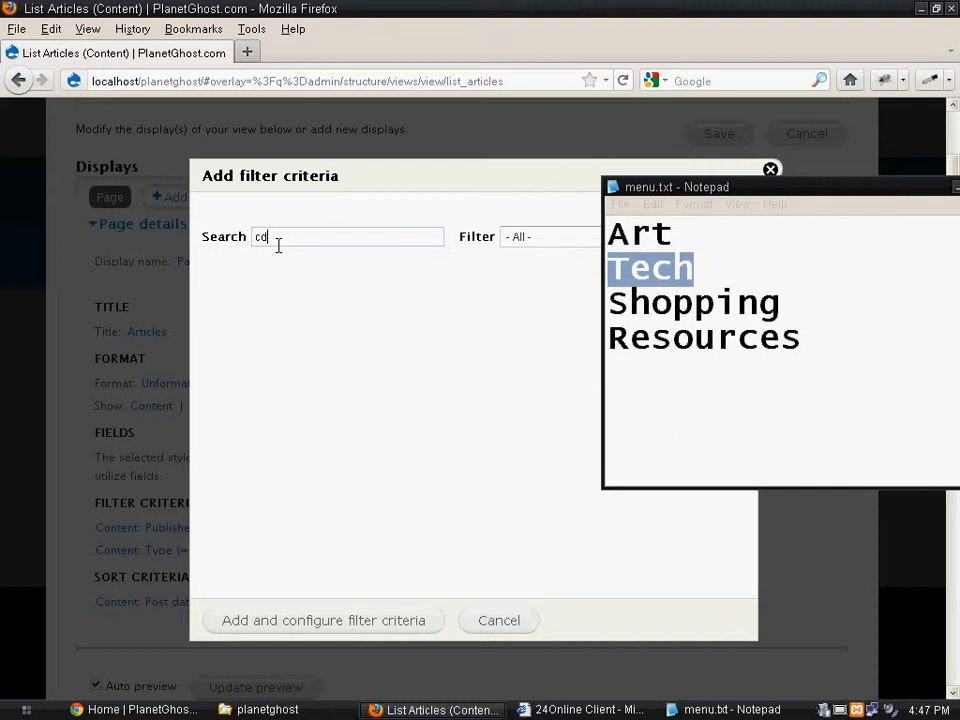
key("BackSpace")
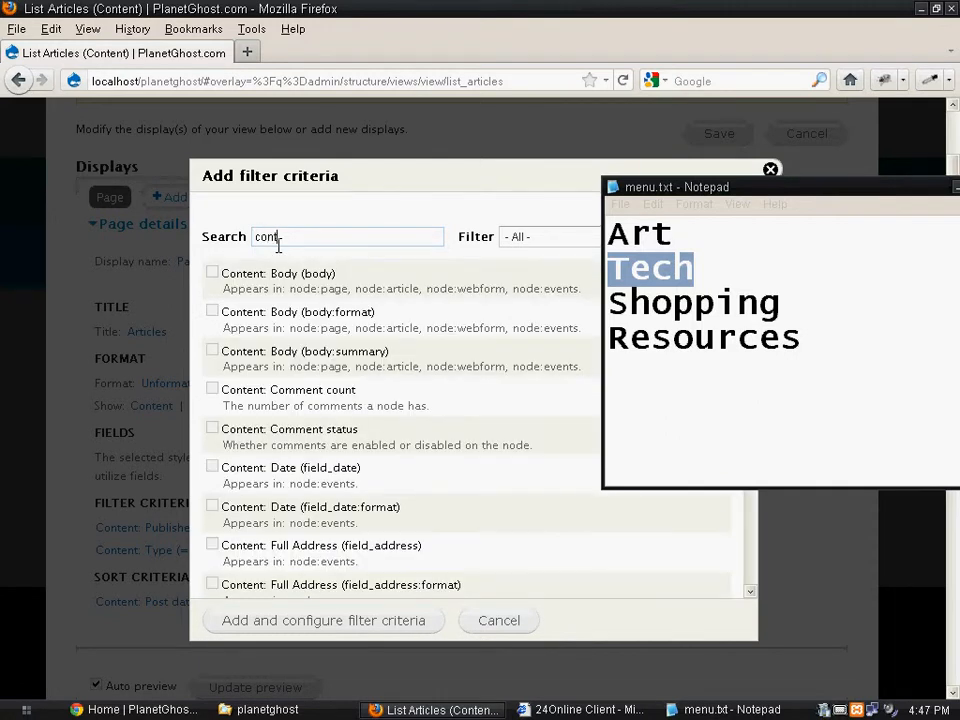
type("sec")
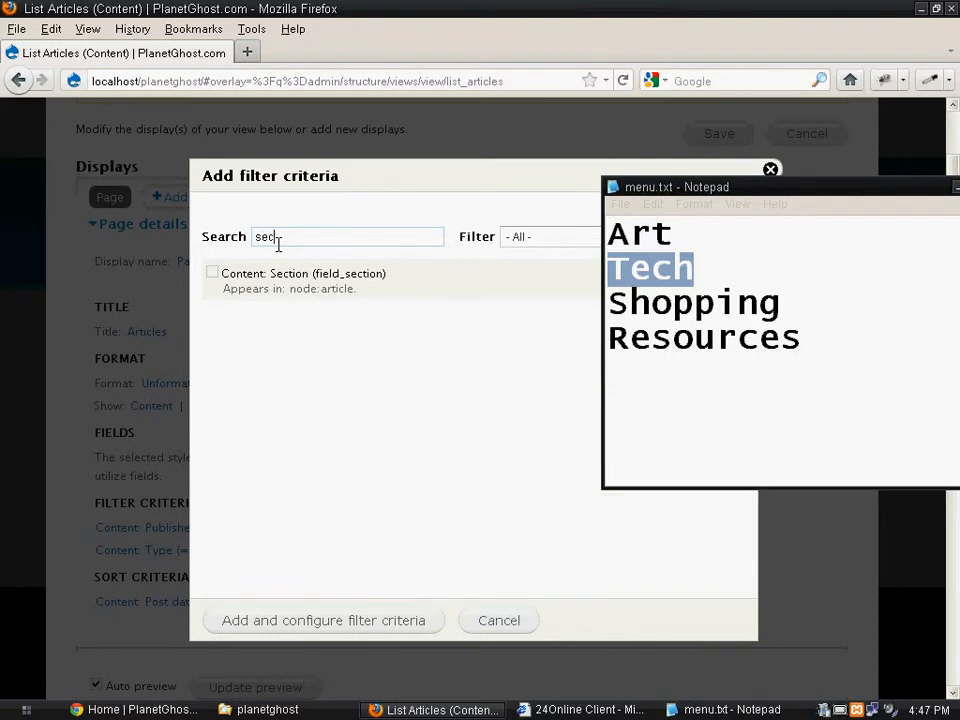
left_click(213, 273)
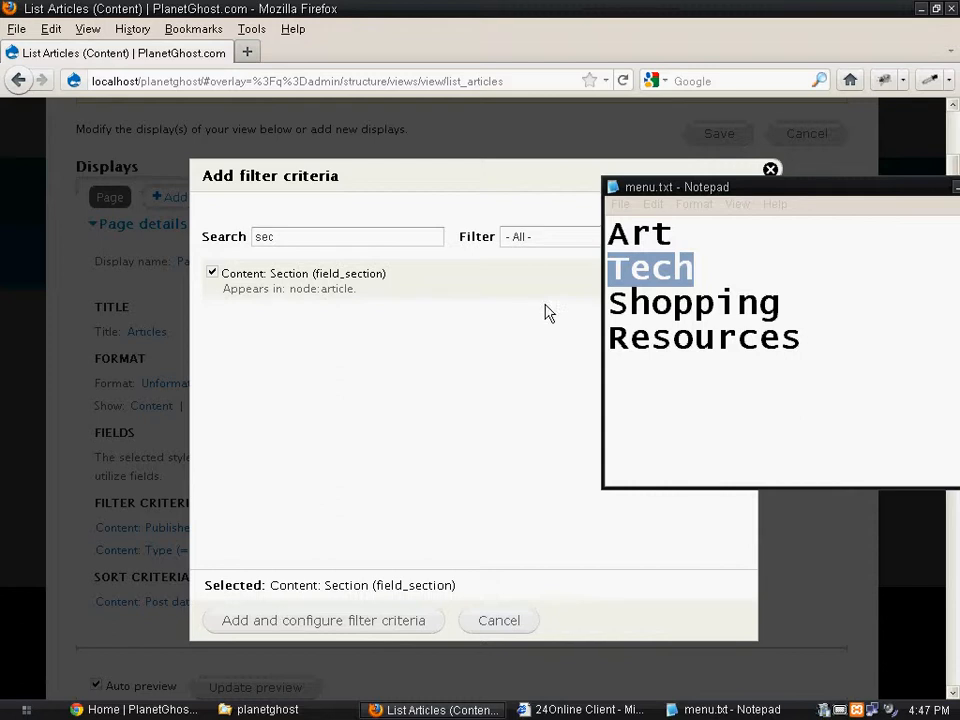
- Move the menu.txt window clear of the filter criteria dialog and try to add the Content: Section filter
left_click_drag(731, 189, 864, 186)
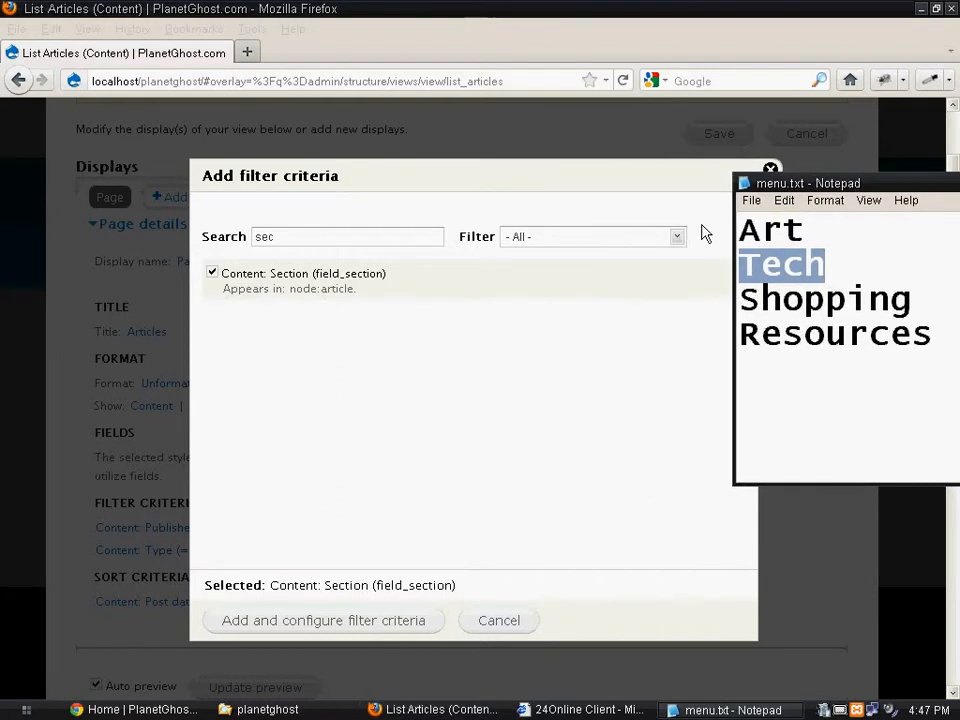
left_click(673, 240)
left_click(664, 247)
left_click(664, 247)
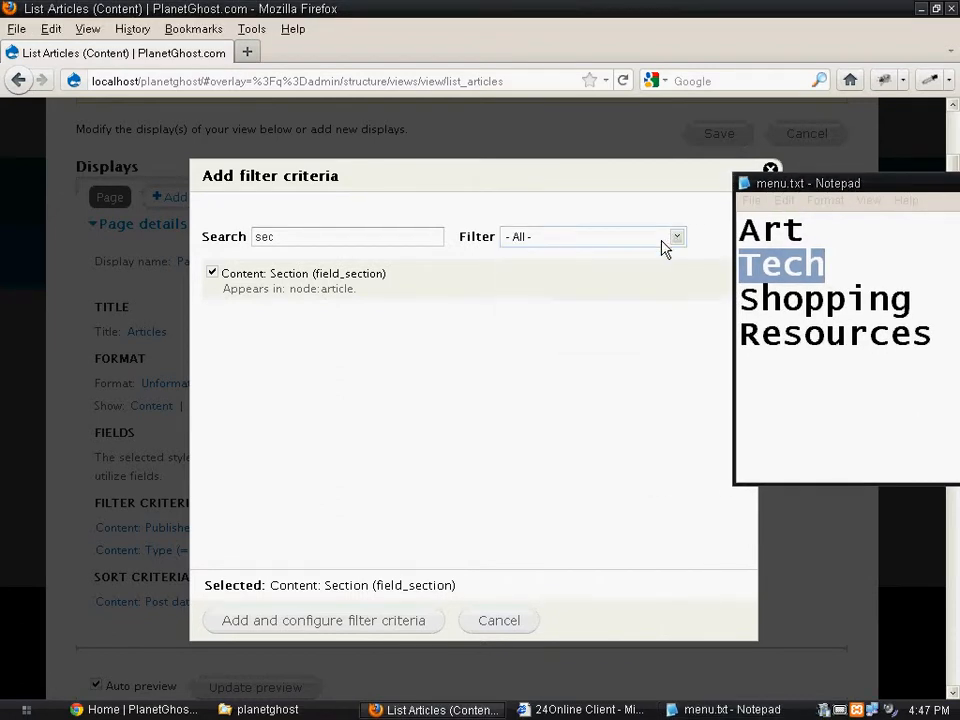
left_click(294, 277)
left_click(265, 621)
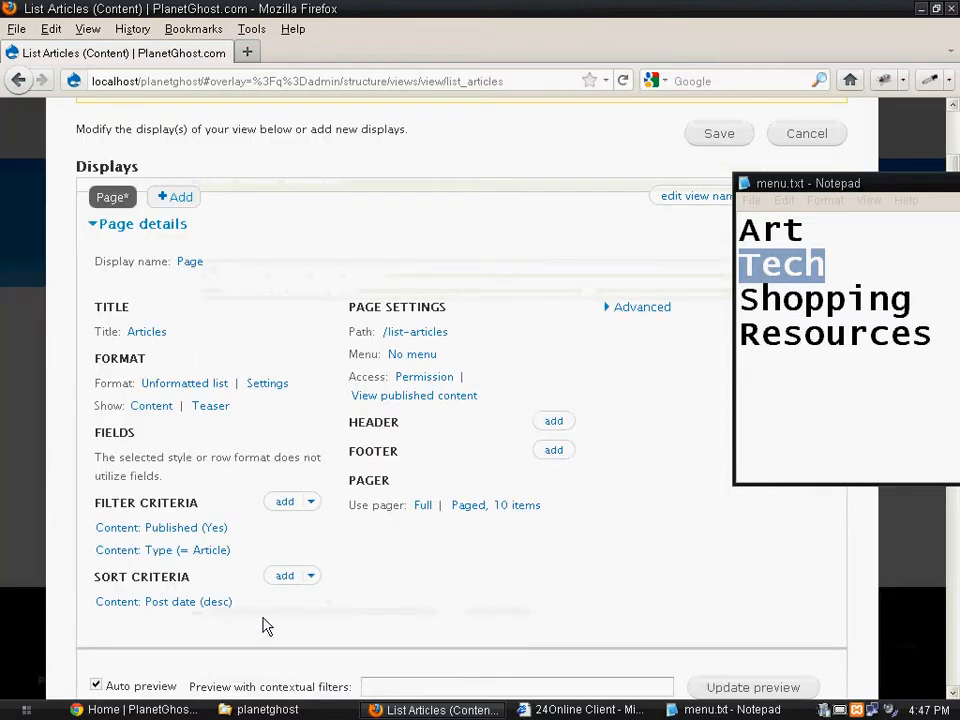
- Search the available filter criteria for "sec", add Content: Section (field_section), and set its selection type to Dropdown
left_click(284, 510)
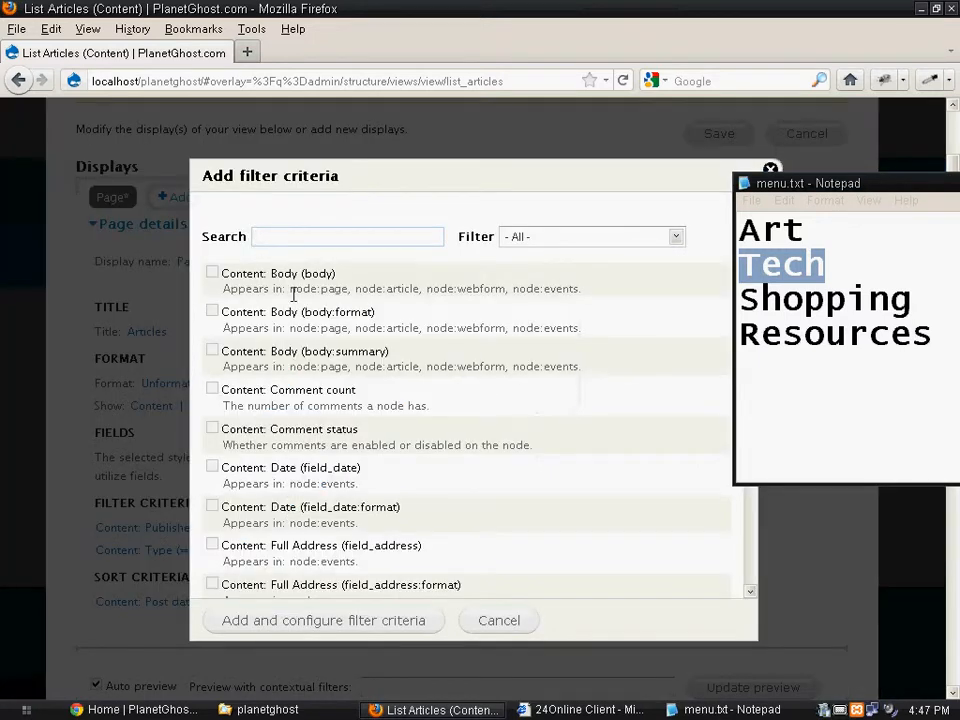
left_click(288, 241)
type("sec")
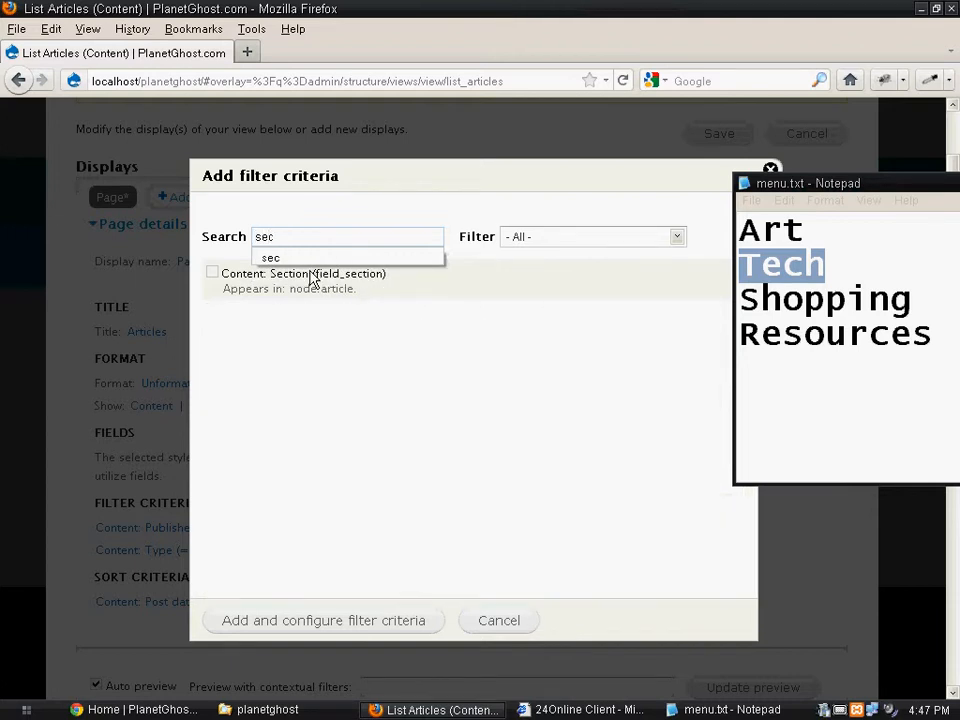
left_click(226, 273)
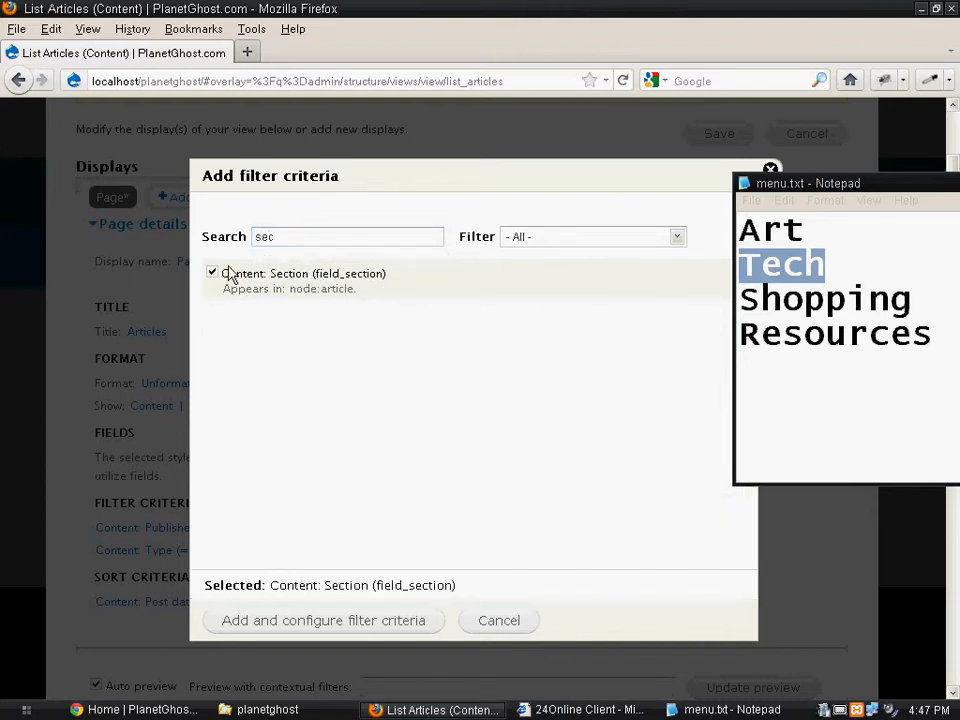
left_click(252, 626)
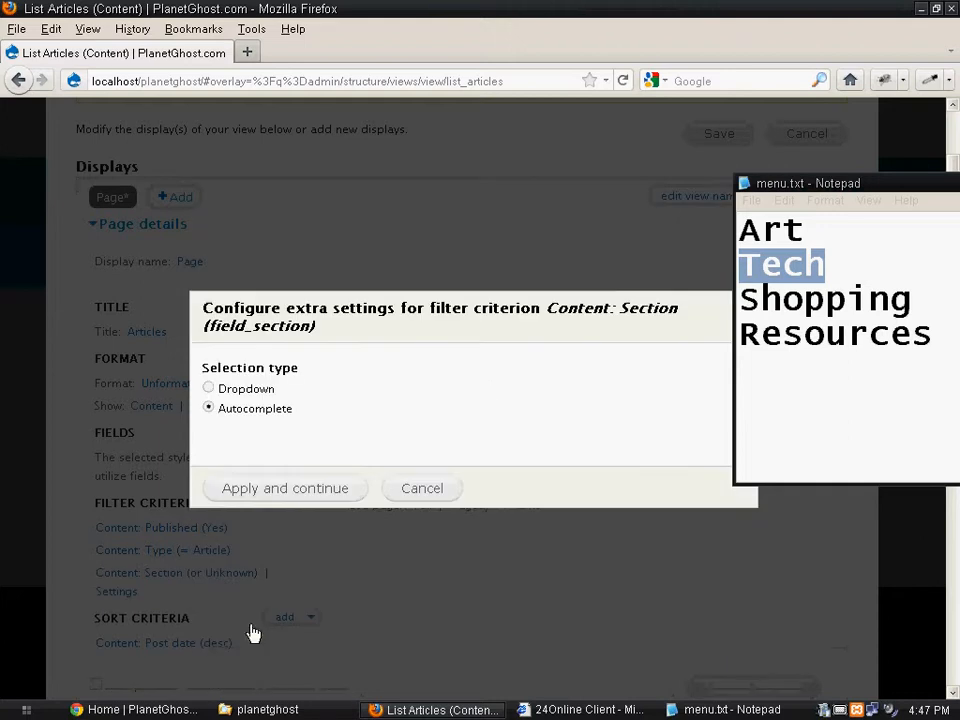
left_click(209, 388)
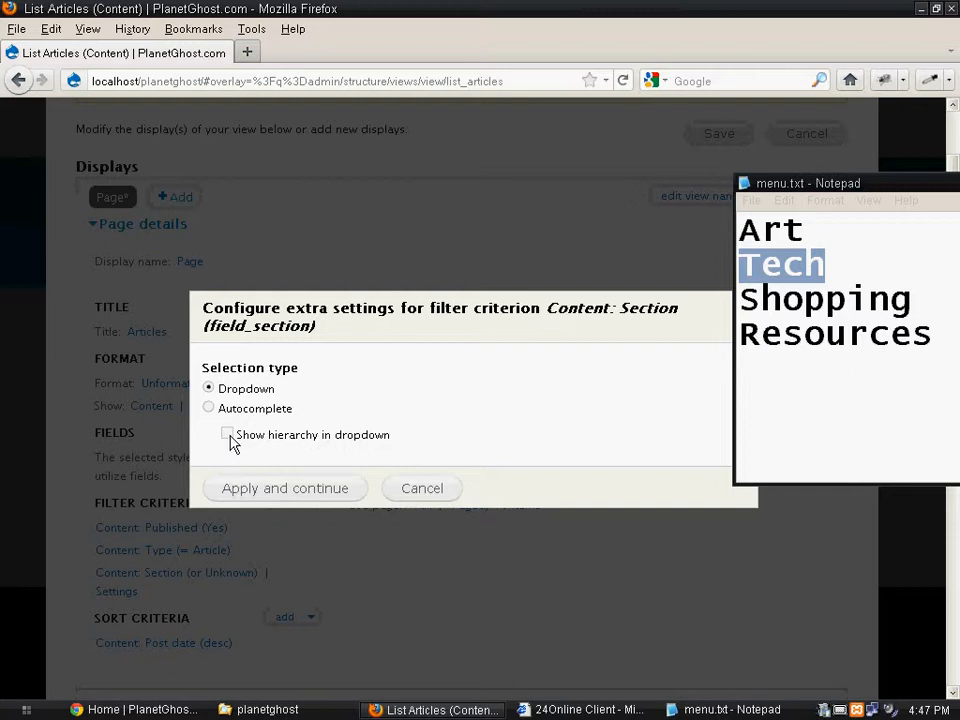
left_click(260, 497)
- Restrict the Section filter to the term Art with the Is one of operator and apply it to all displays
left_click(417, 335)
left_click(415, 350)
left_click(409, 362)
left_click(407, 347)
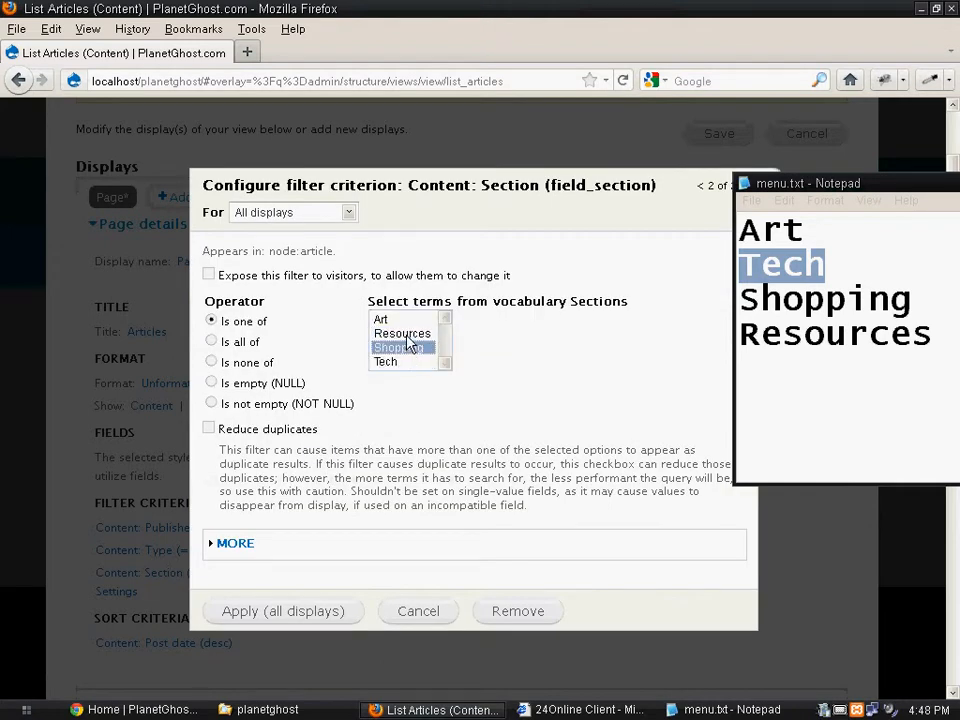
left_click(404, 333)
left_click(402, 320)
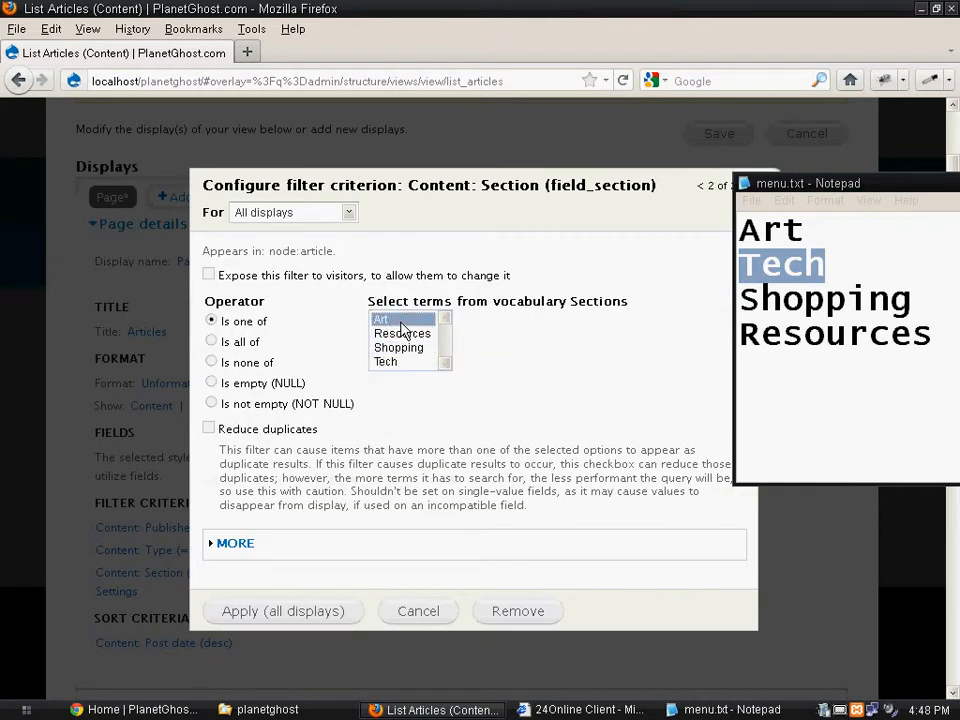
left_click(266, 619)
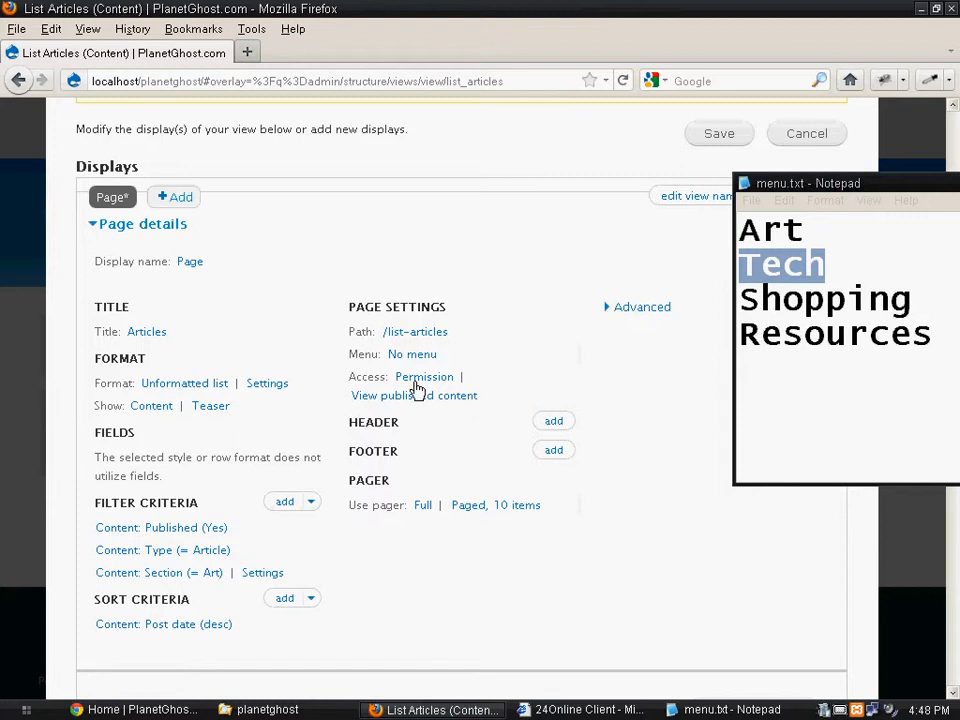
- Change the page's URL path to art
left_click(428, 340)
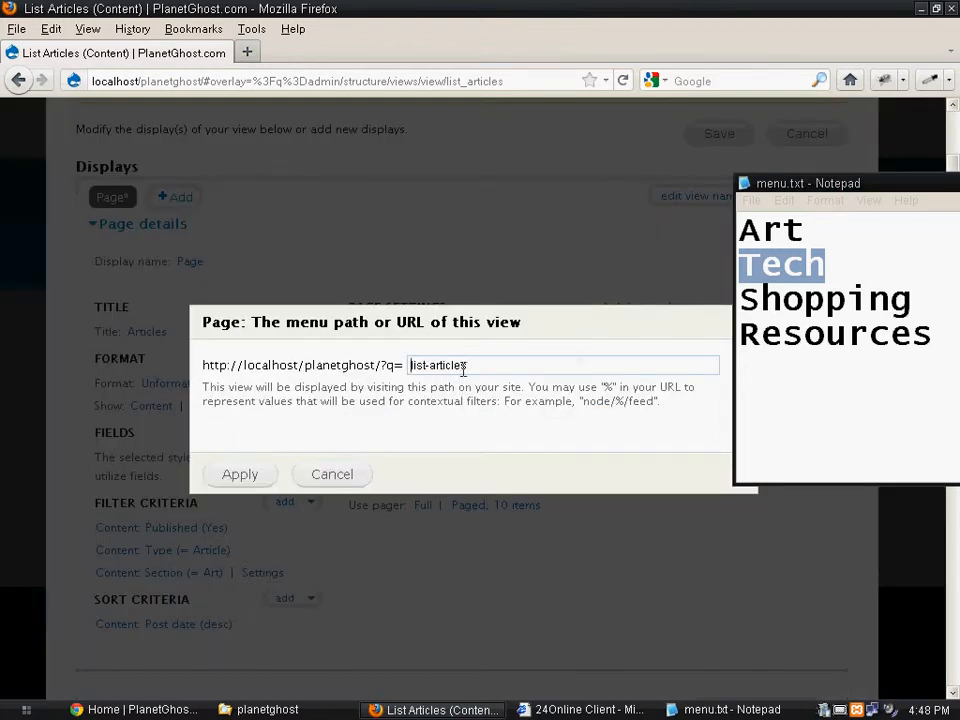
left_click_drag(463, 369, 273, 366)
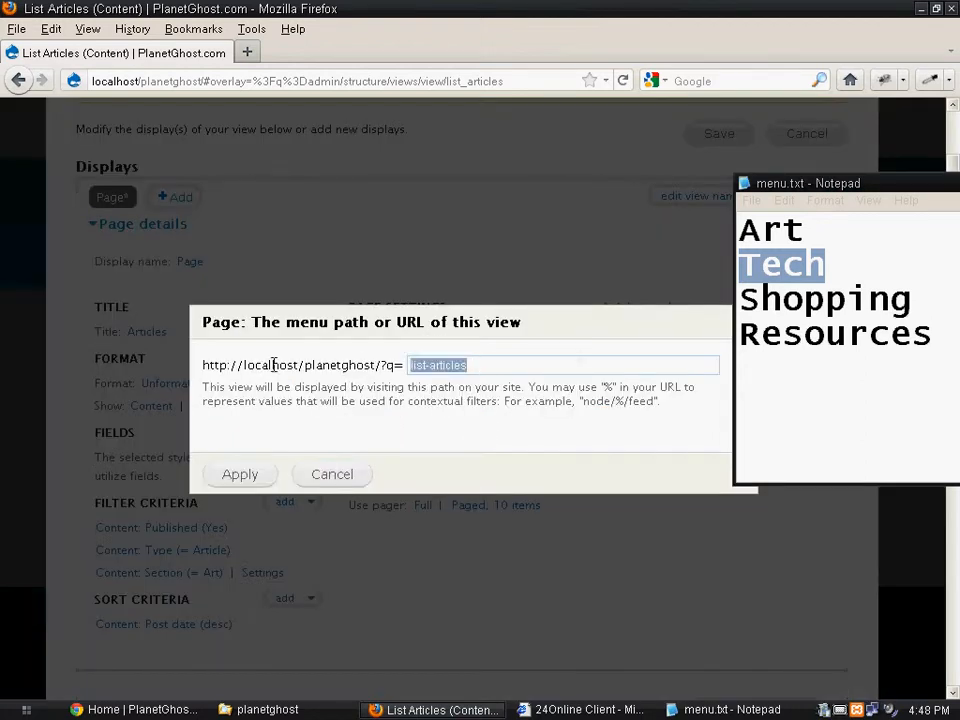
type("art")
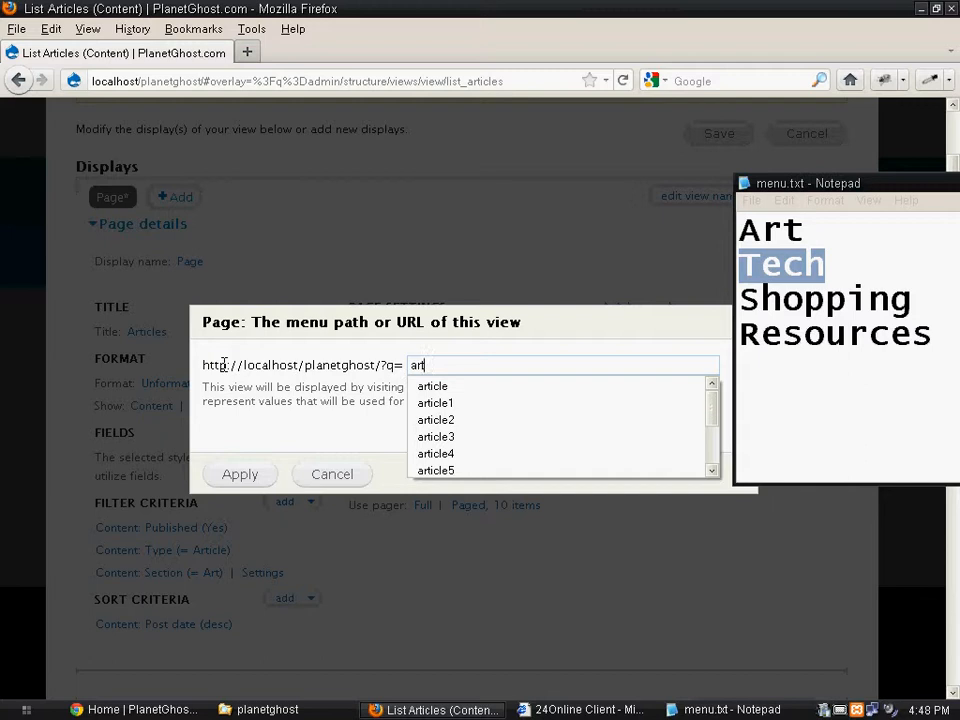
left_click(240, 476)
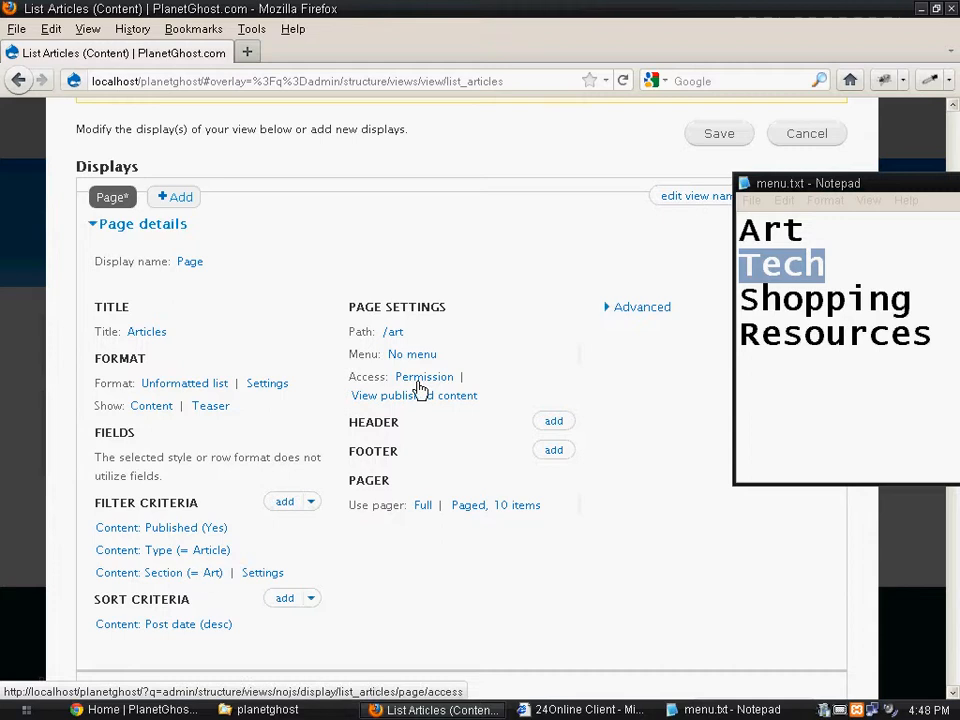
- Shrink the menu.txt window to uncover the view's save controls and save the List Articles view
scroll(349, 553, "down", 4)
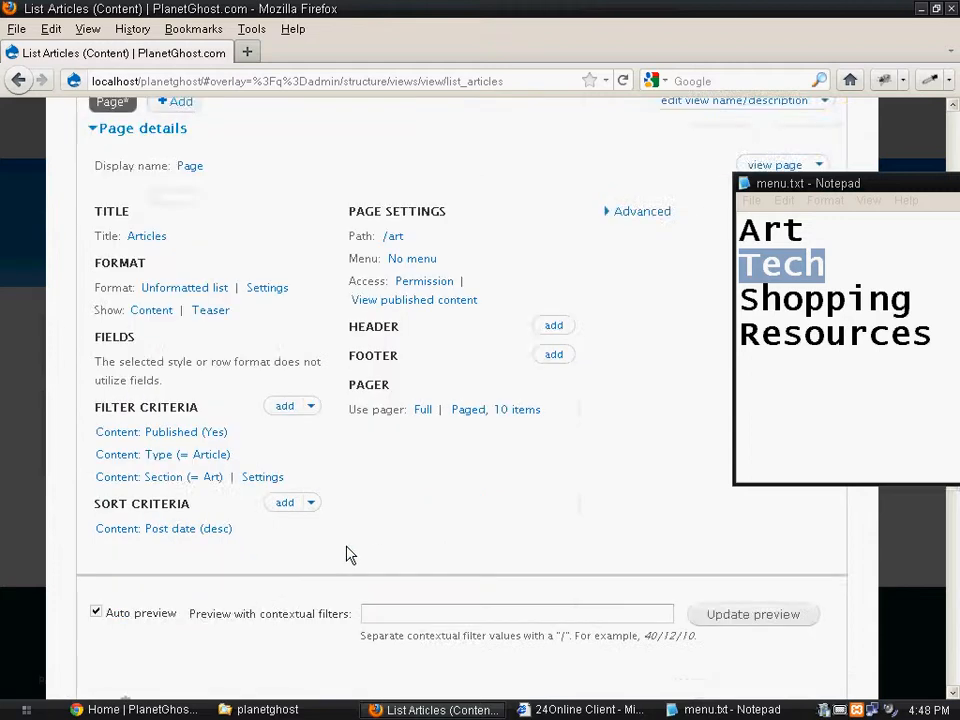
scroll(349, 553, "up", 4)
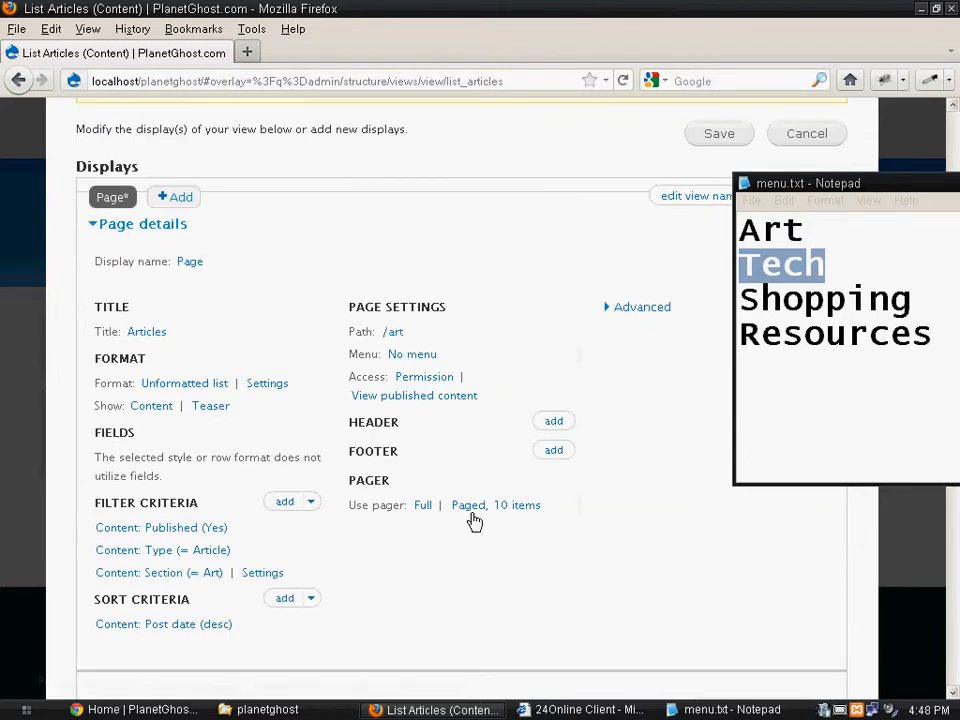
scroll(605, 472, "up", 2)
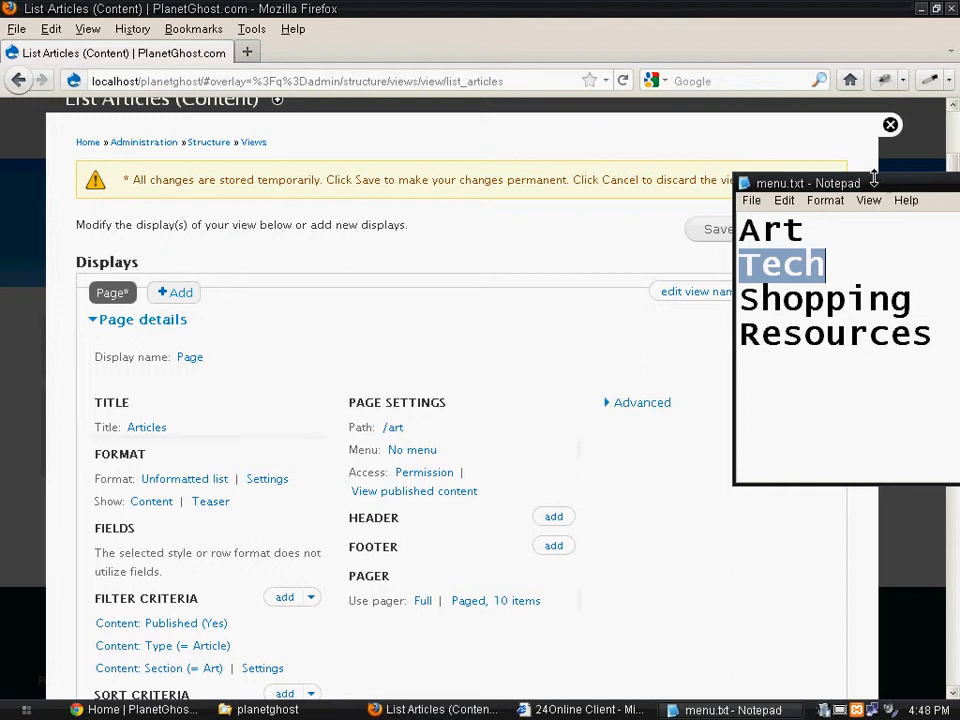
left_click_drag(874, 175, 868, 362)
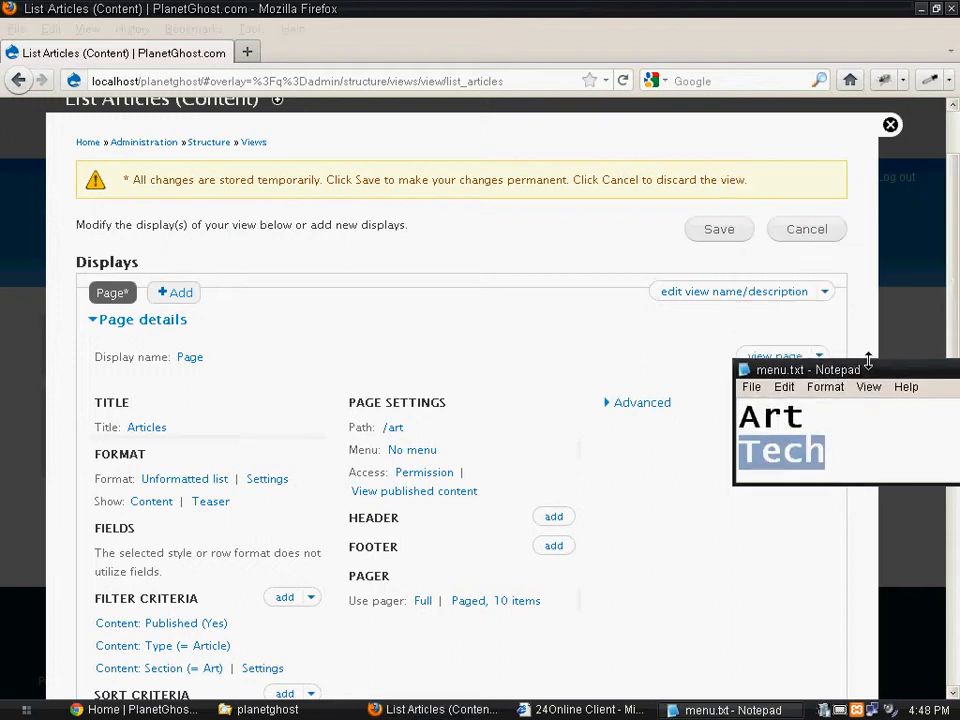
left_click(720, 236)
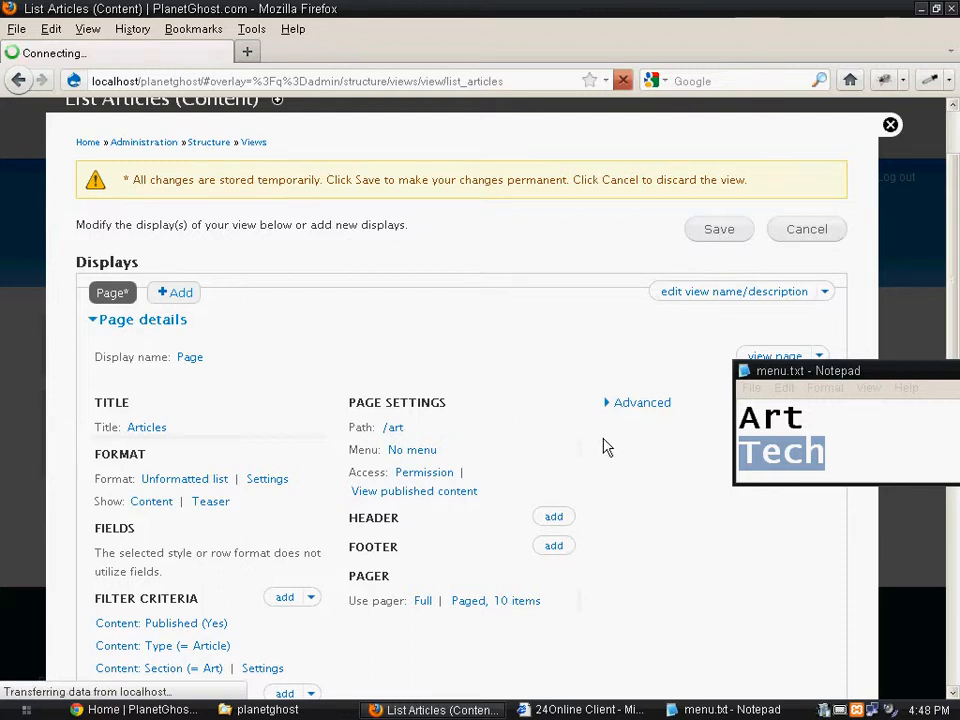
- Move the menu.txt window higher beside the view's page settings
scroll(588, 451, "down", 5)
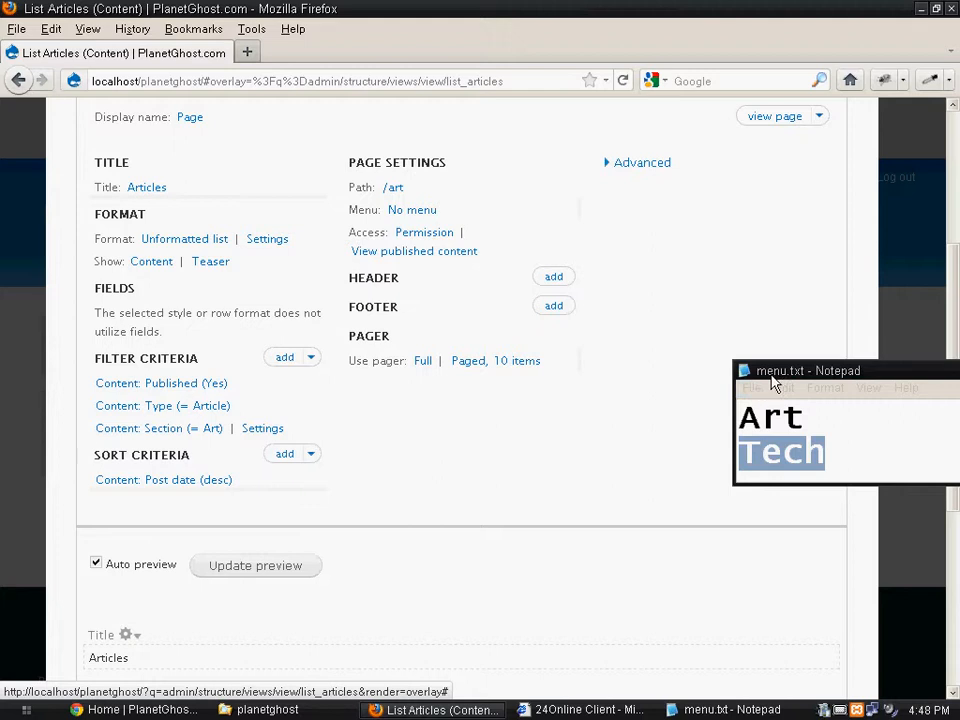
left_click(803, 375)
left_click_drag(803, 375, 798, 200)
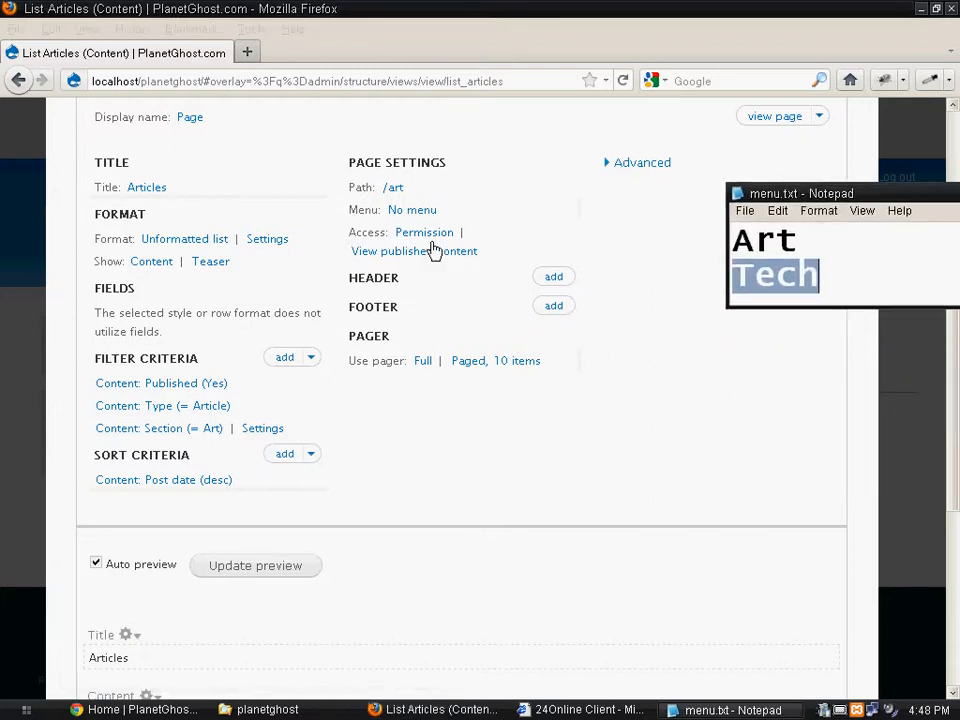
- Give the page a normal menu entry titled Art and apply it
left_click(413, 213)
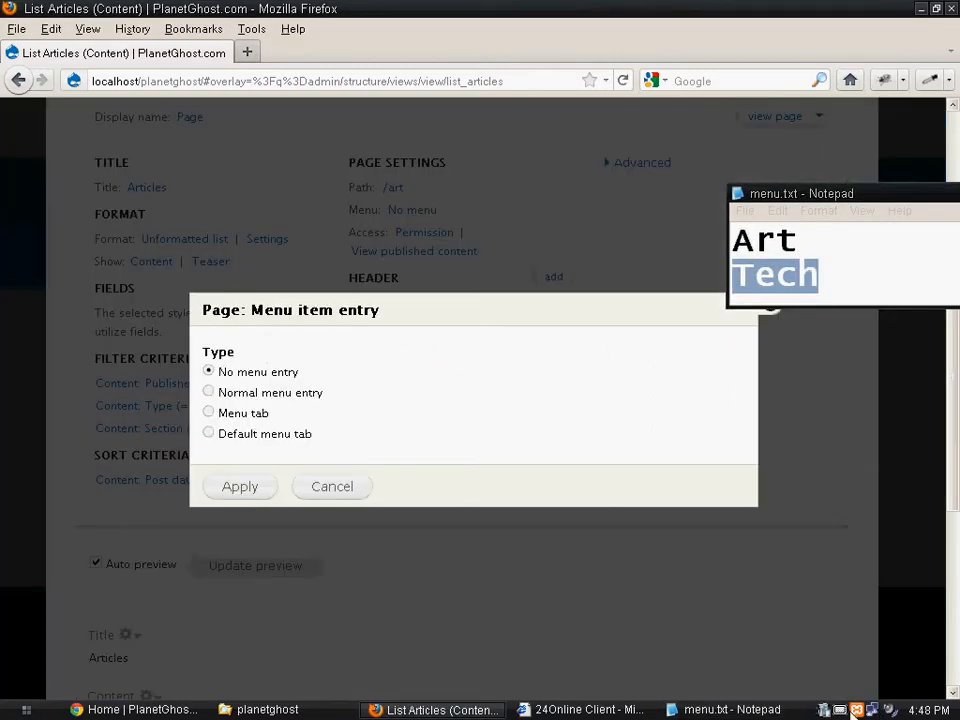
left_click(839, 711)
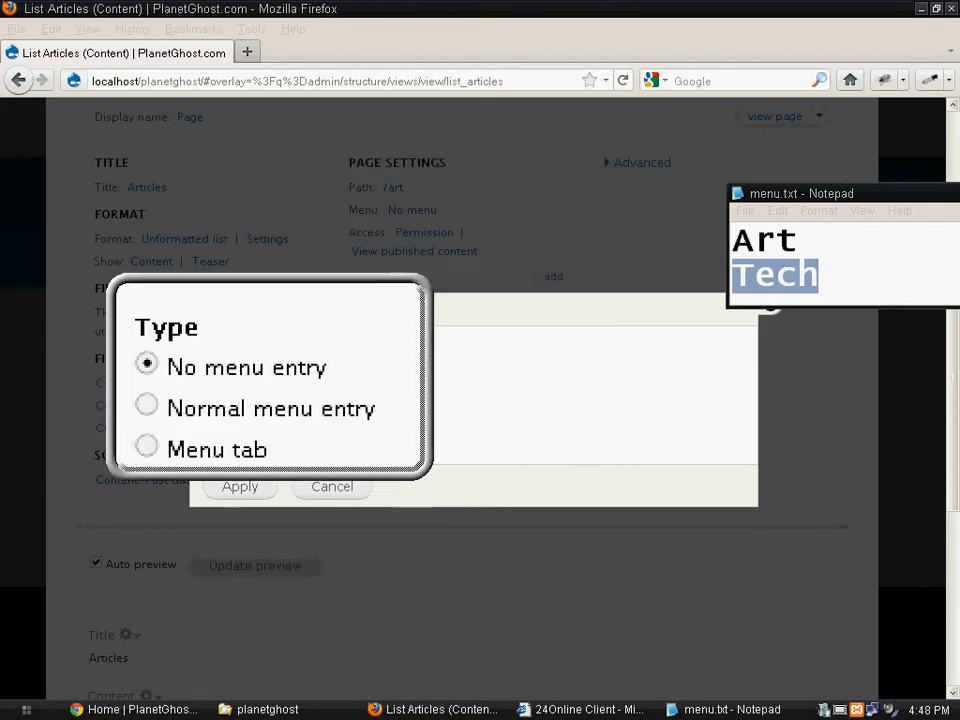
left_click(267, 407)
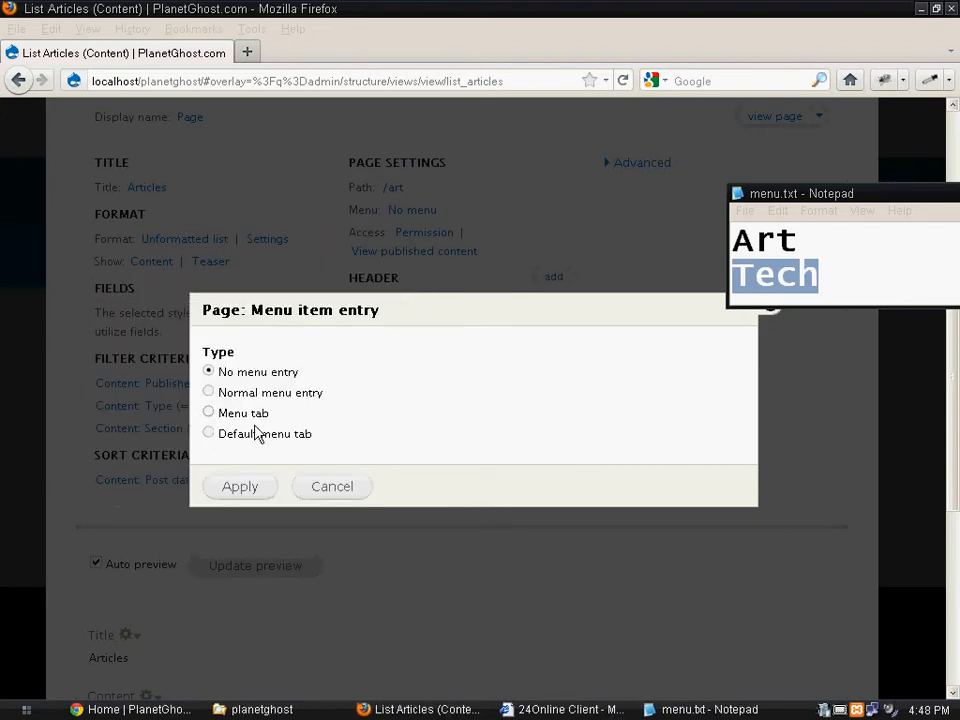
left_click(210, 414)
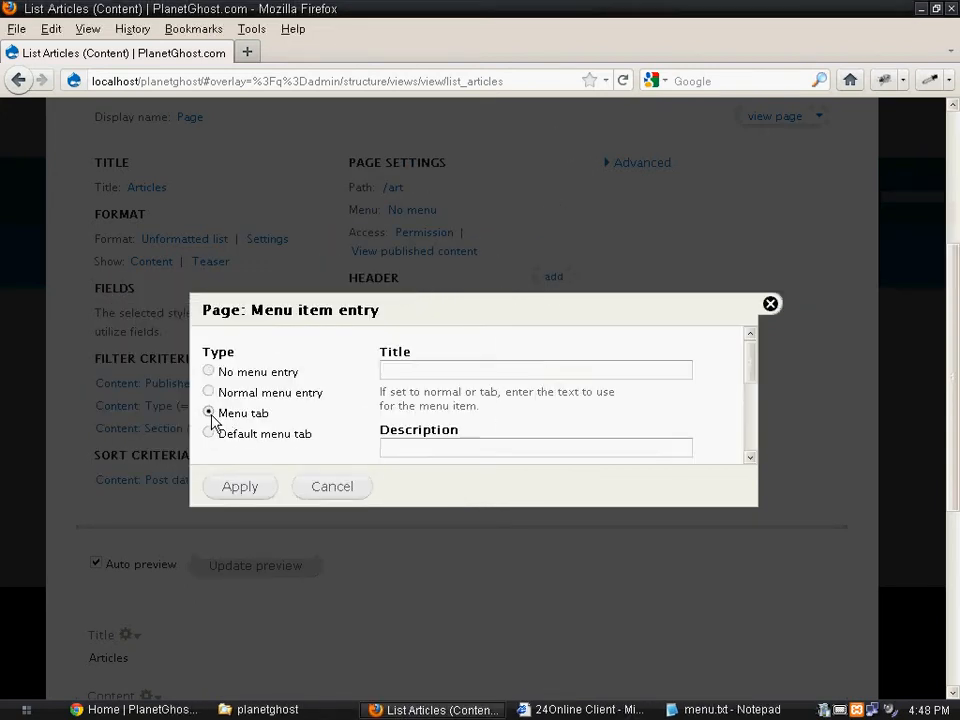
left_click(416, 370)
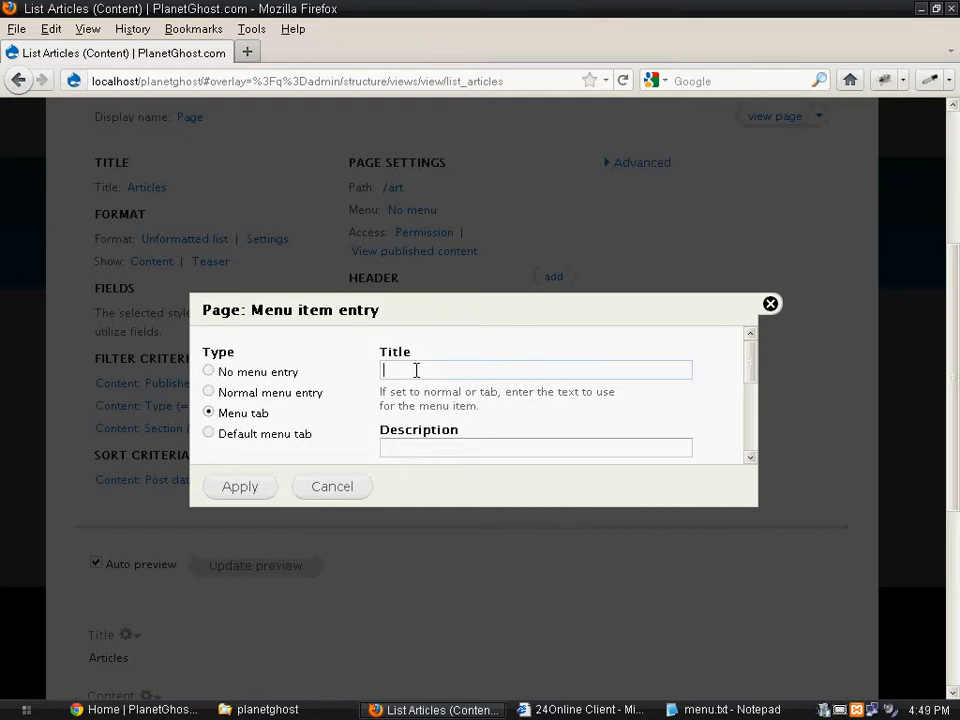
left_click(211, 397)
double_click(460, 390)
left_click(462, 372)
left_click(236, 490)
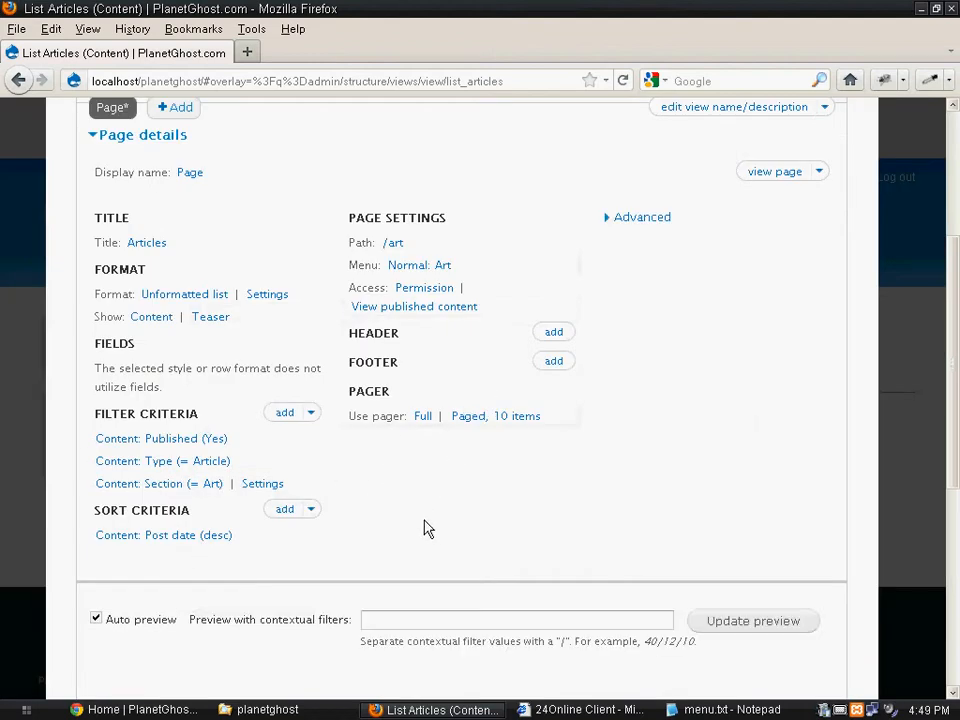
- Check the article preview and save the view with its Art menu entry
scroll(415, 516, "down", 5)
scroll(388, 531, "down", 3)
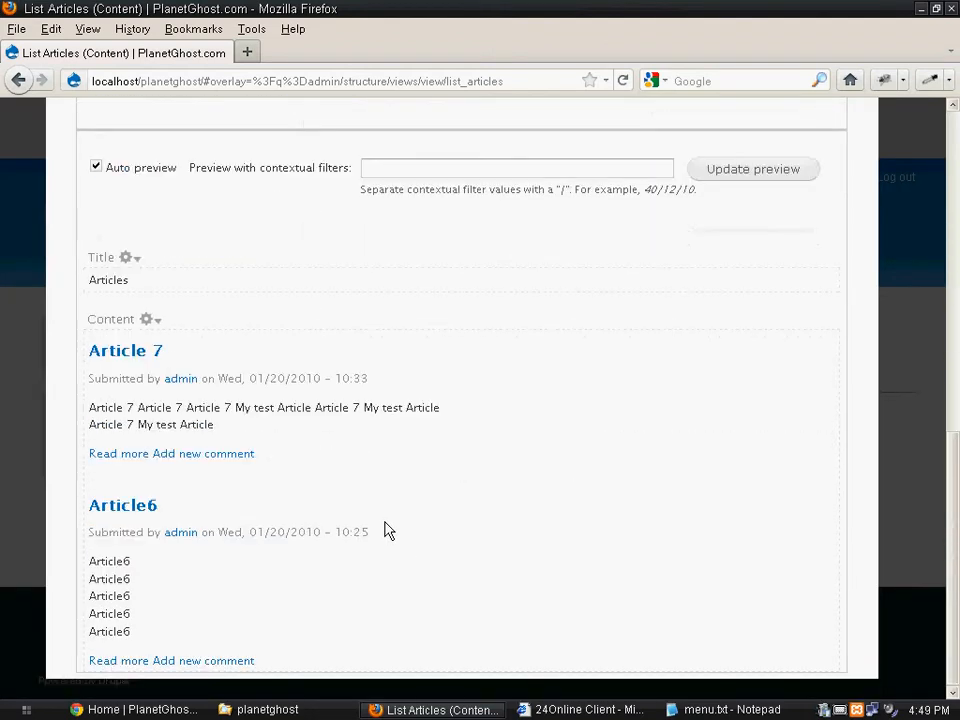
scroll(388, 531, "up", 10)
left_click(735, 270)
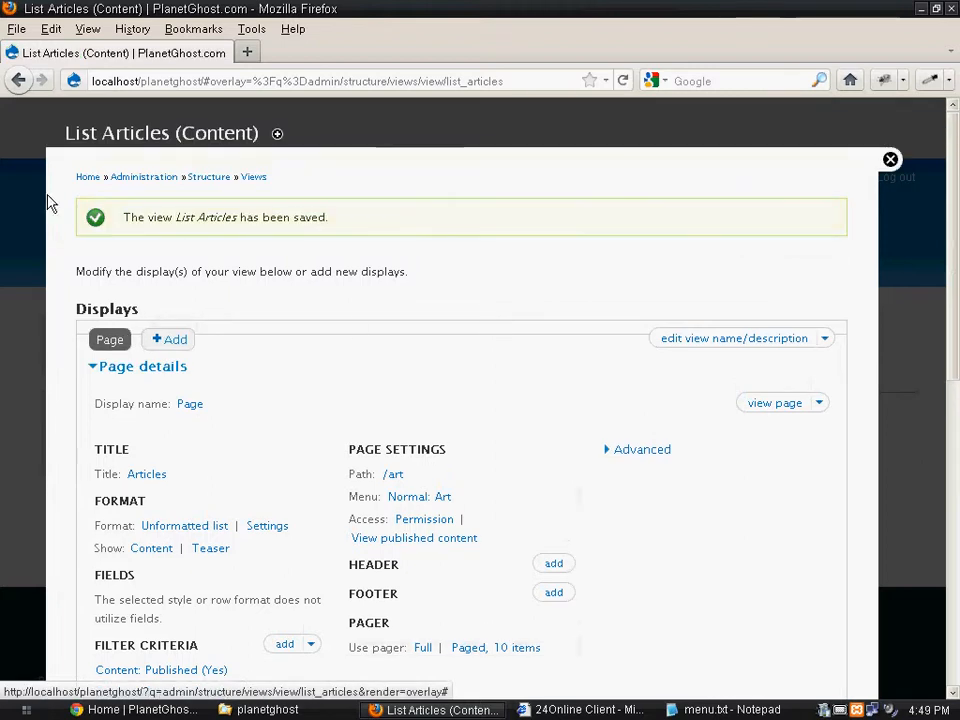
- Open the site's home page in a new browser tab, follow the Art navigation link and review the listed articles
middle_click(86, 188)
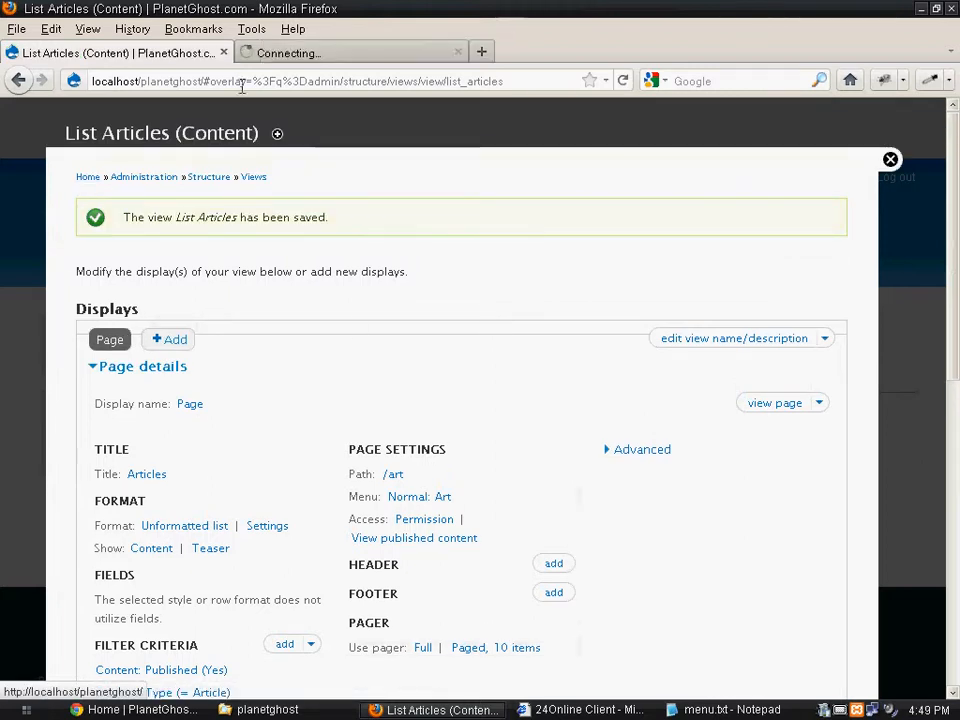
left_click(300, 62)
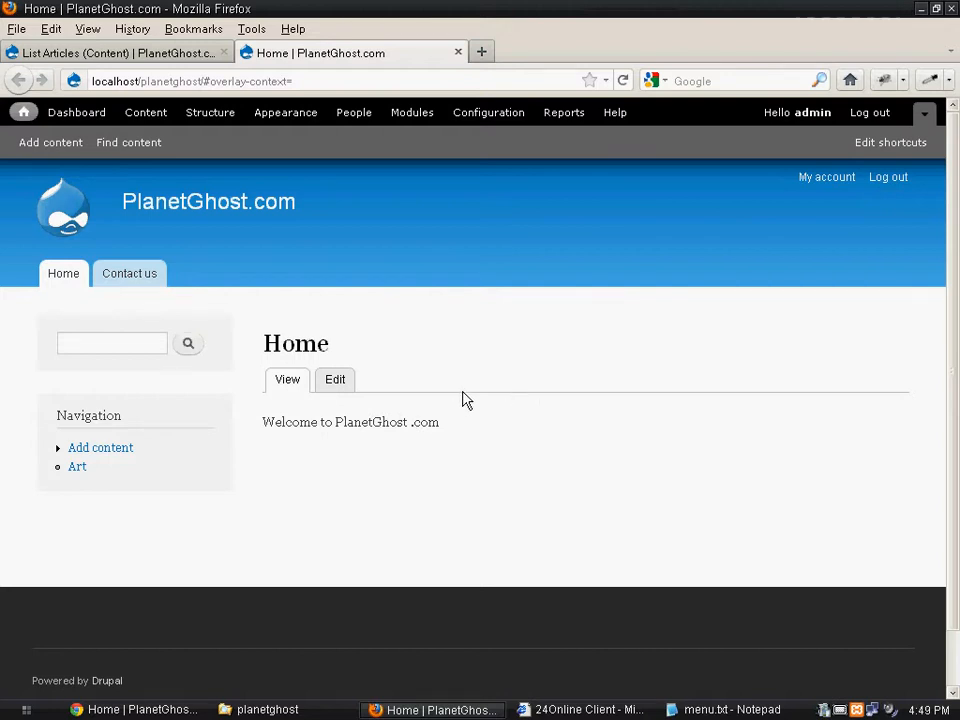
left_click(83, 476)
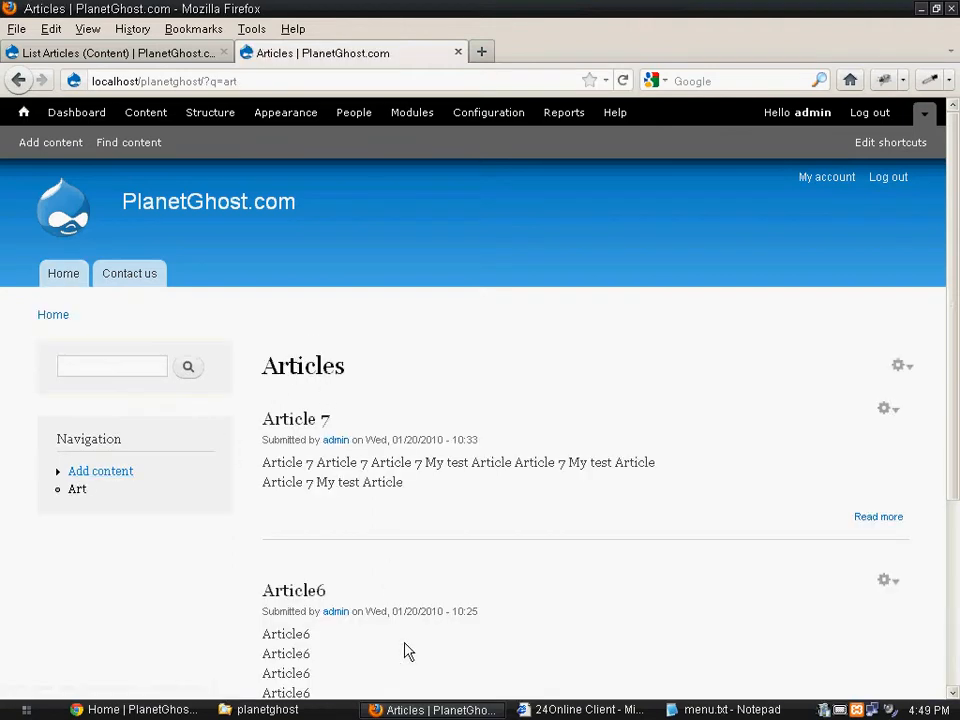
scroll(408, 651, "down", 4)
scroll(392, 600, "up", 4)
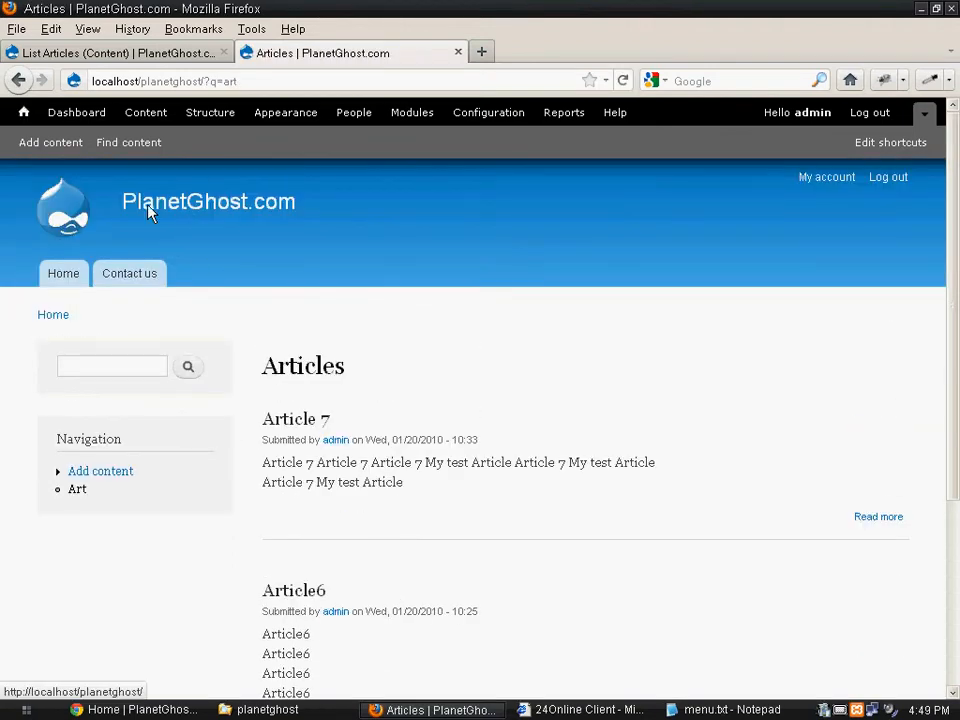
- Return to the List Articles view and assign its Art menu entry to the Main menu
left_click(150, 54)
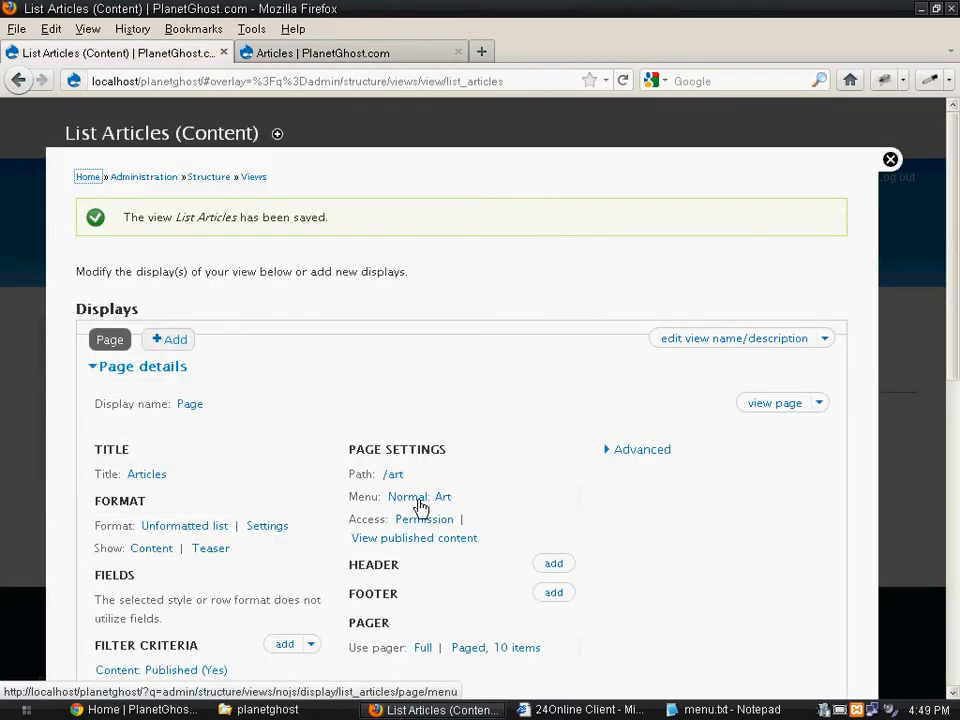
left_click(419, 500)
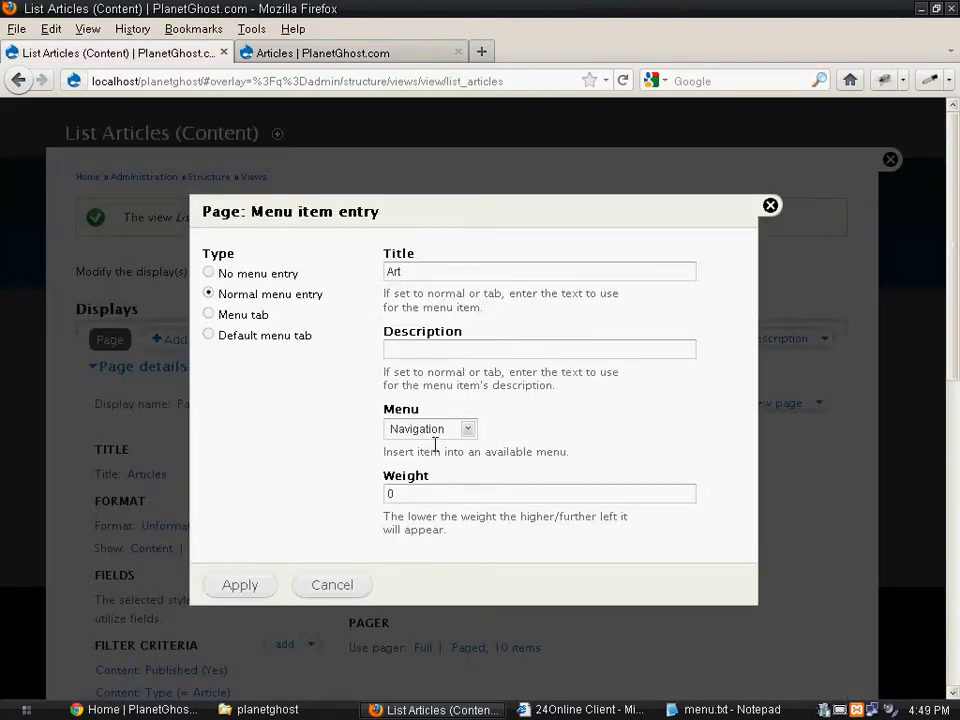
left_click(445, 437)
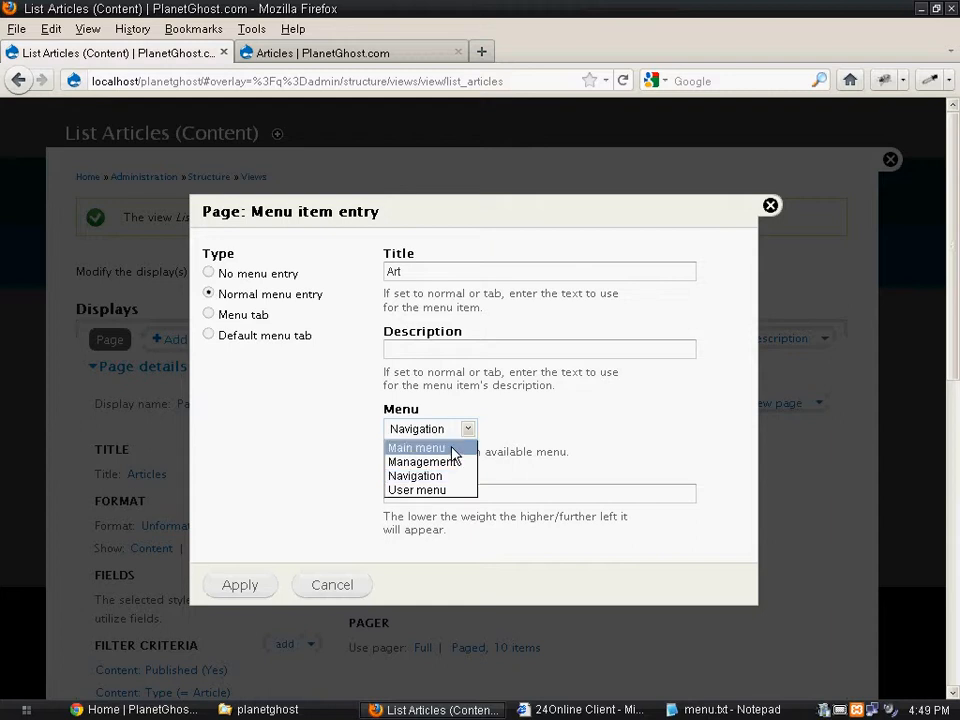
left_click(453, 450)
left_click(257, 596)
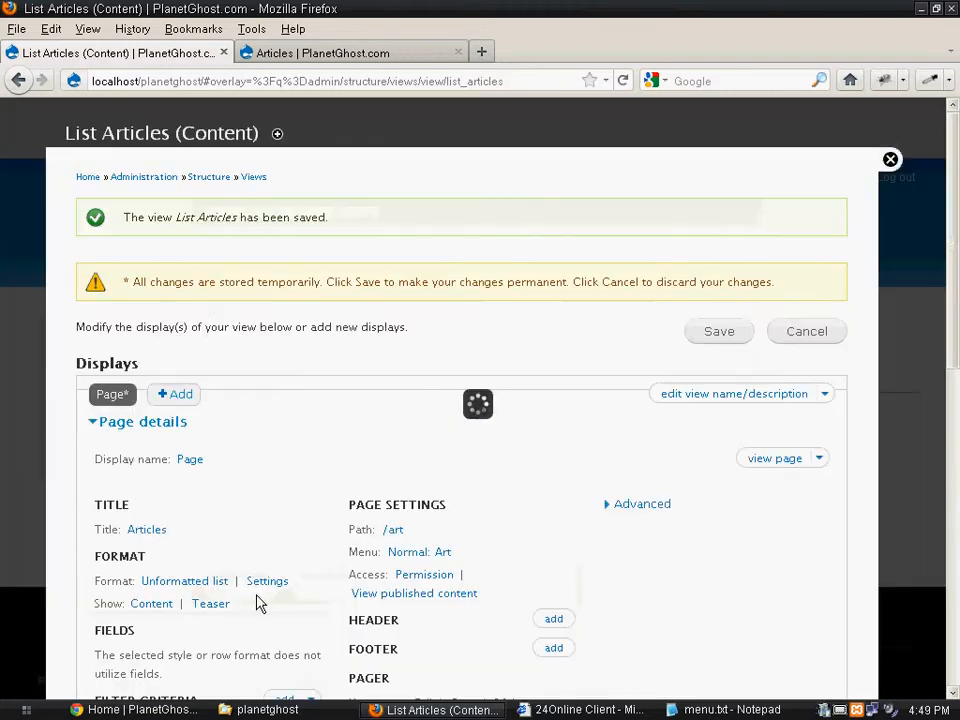
- Save the List Articles view and reload the site's Articles page in the other browser tab
left_click(708, 336)
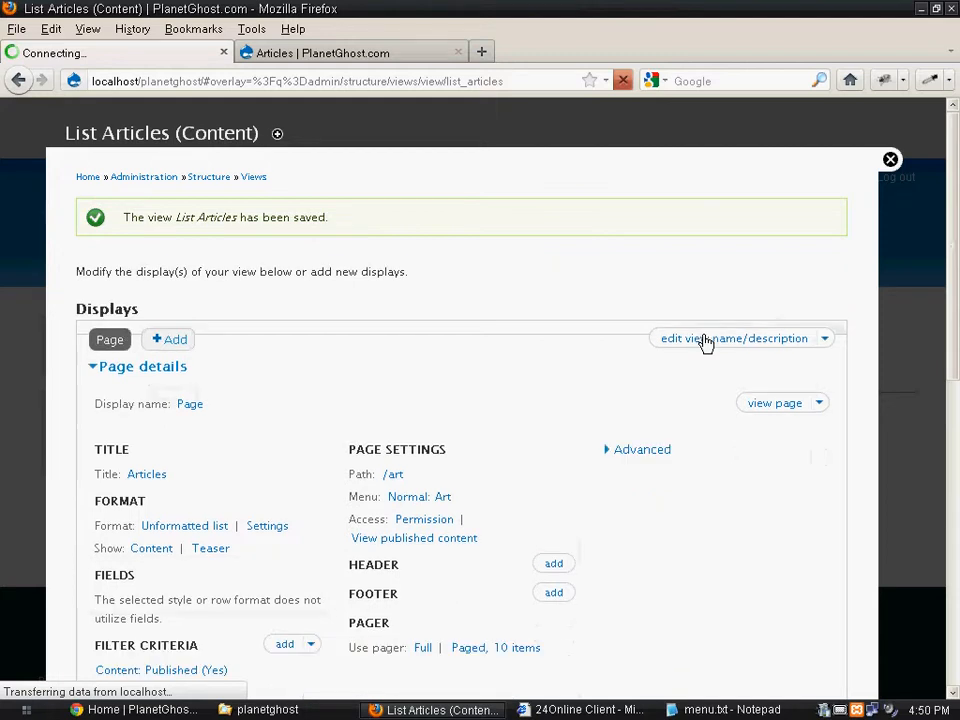
left_click(380, 55)
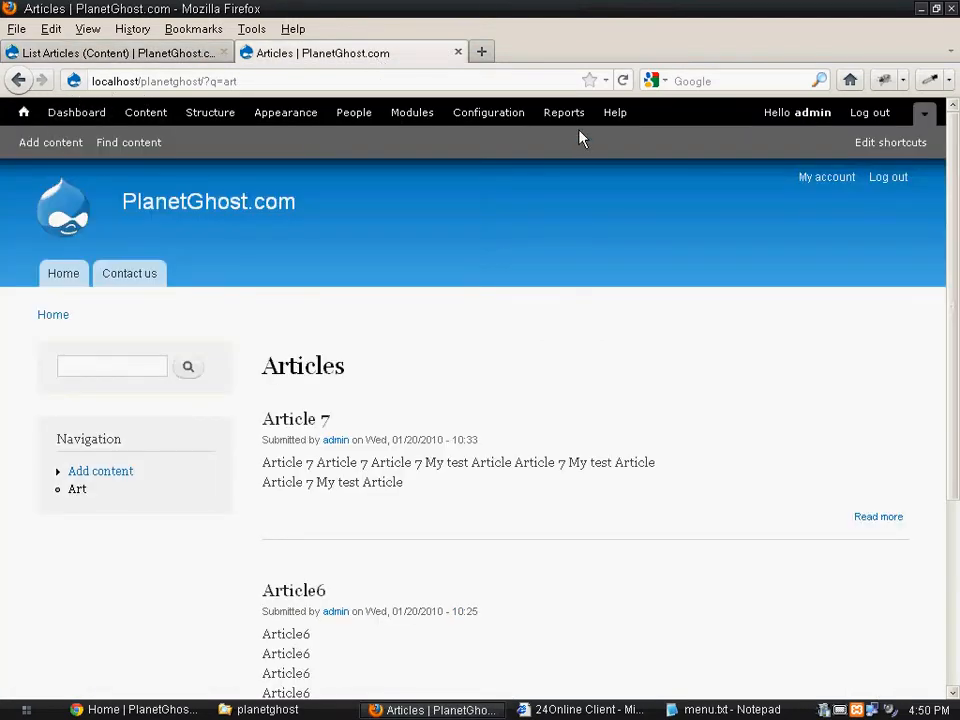
left_click(622, 82)
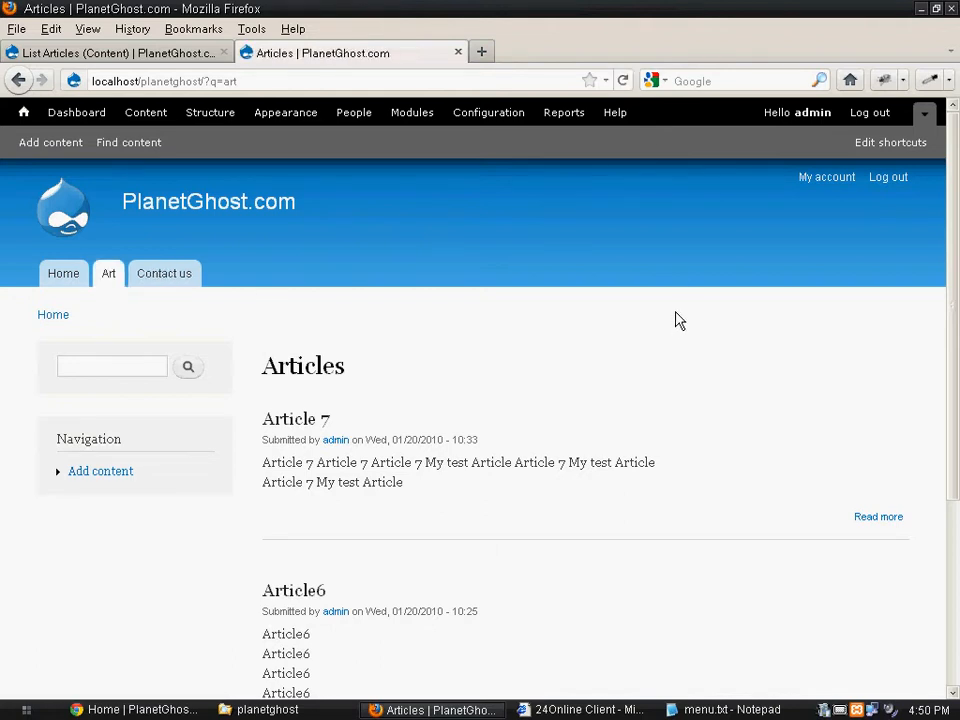
- Visit the Art and Contact us pages from the site's main menu and review the article listing under Art
left_click(109, 279)
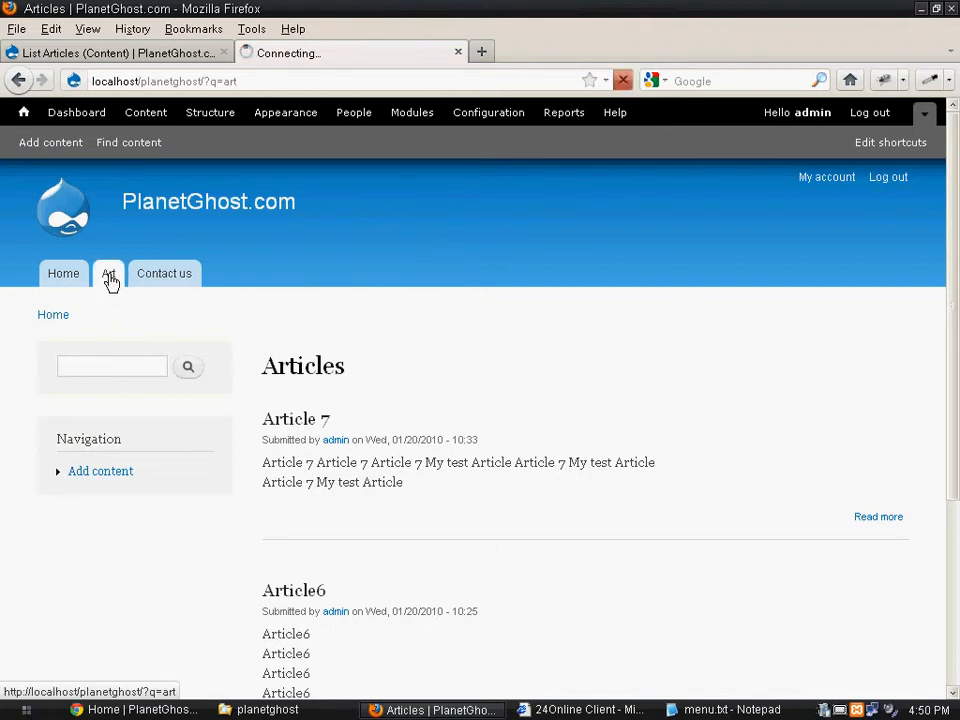
left_click(174, 289)
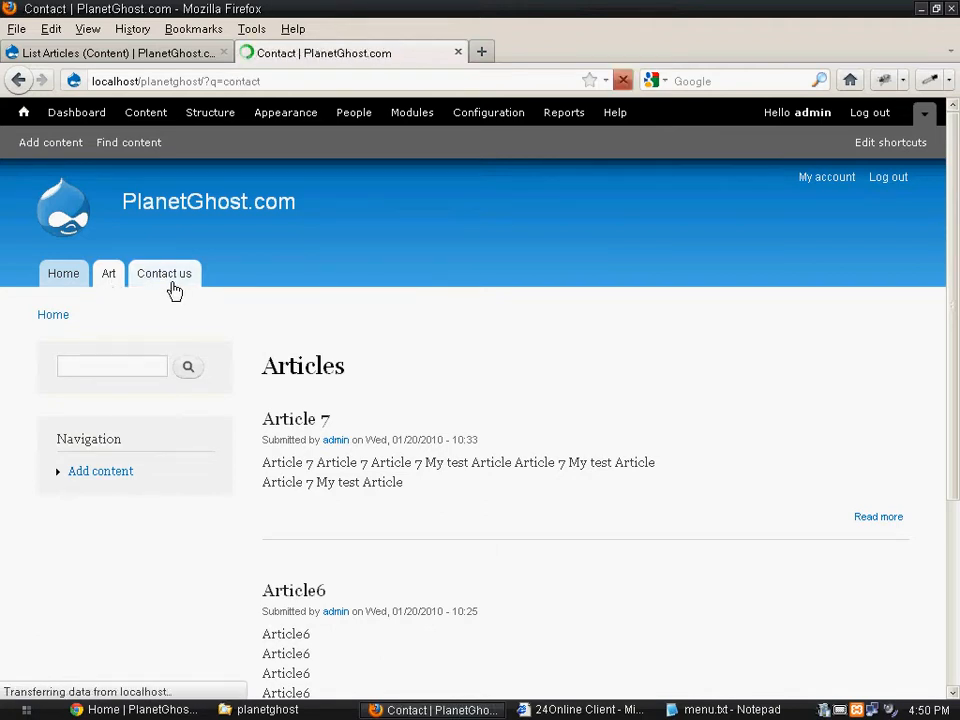
left_click(114, 276)
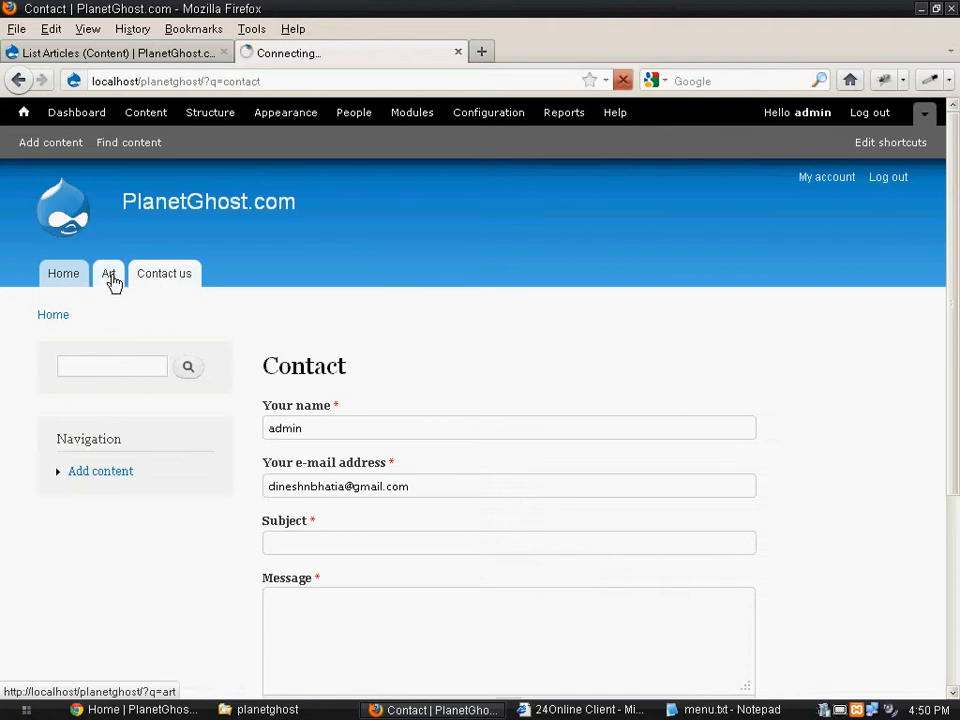
scroll(718, 497, "down", 3)
scroll(718, 497, "up", 2)
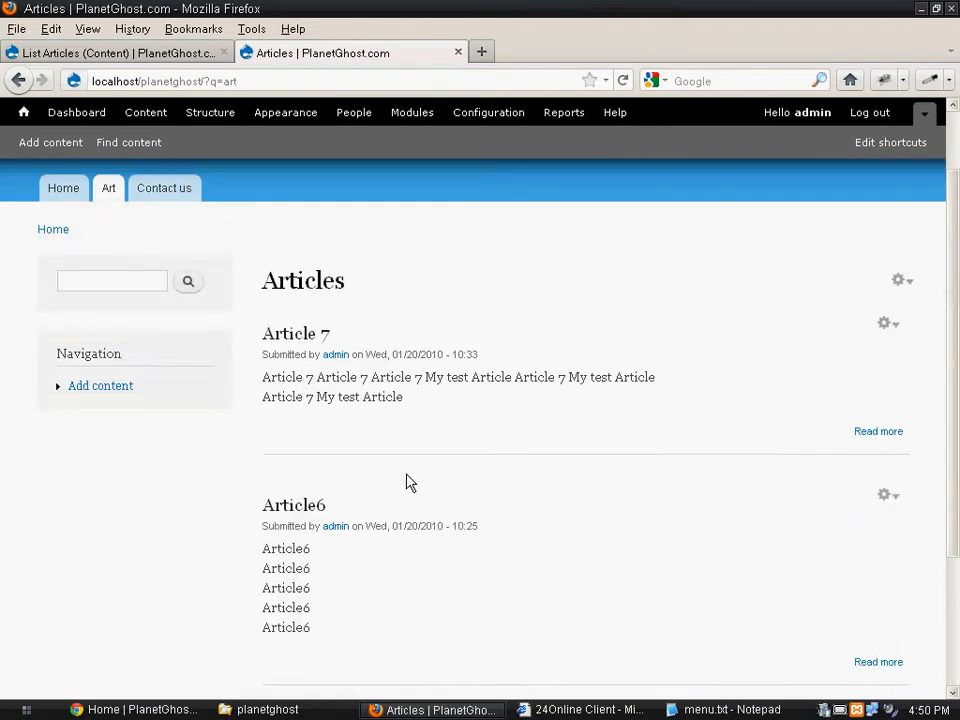
scroll(448, 519, "up", 2)
scroll(483, 517, "down", 2)
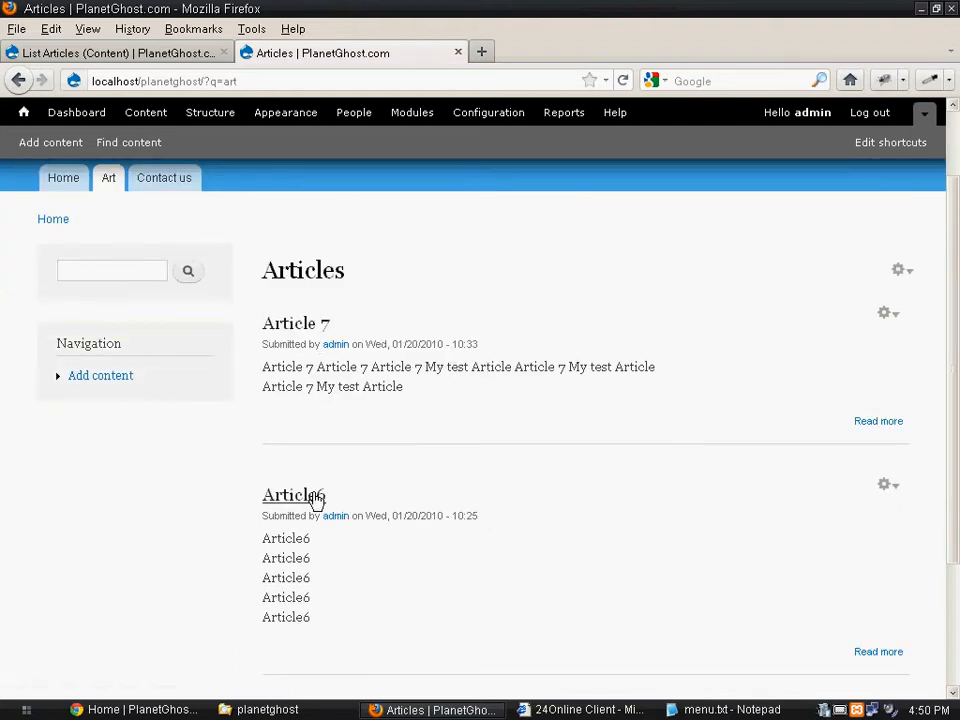
scroll(386, 408, "up", 2)
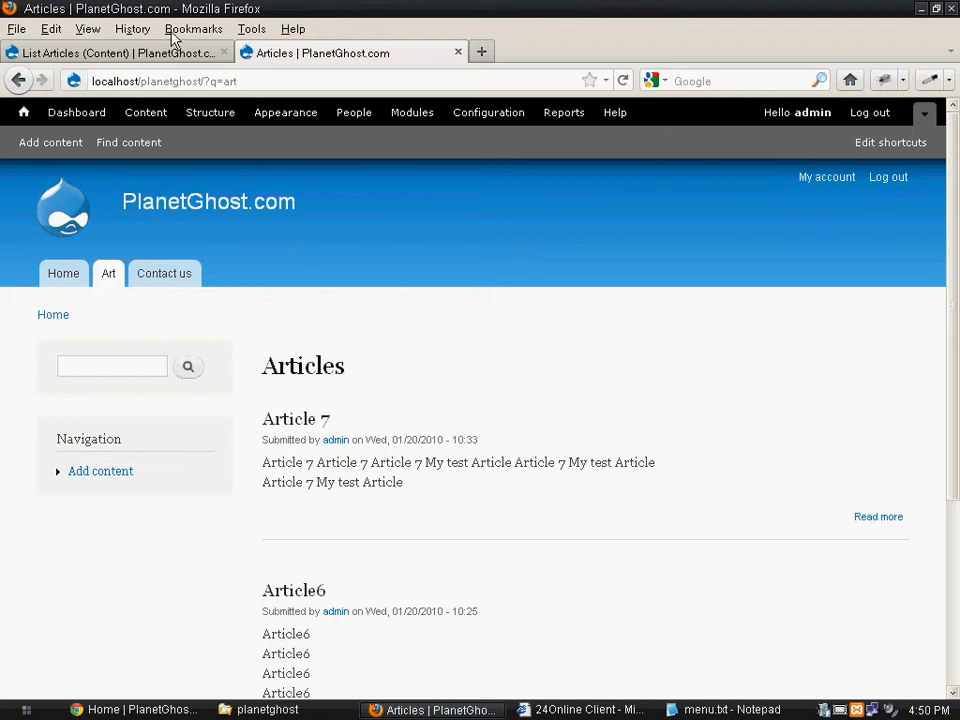
left_click(117, 58)
left_click(245, 53)
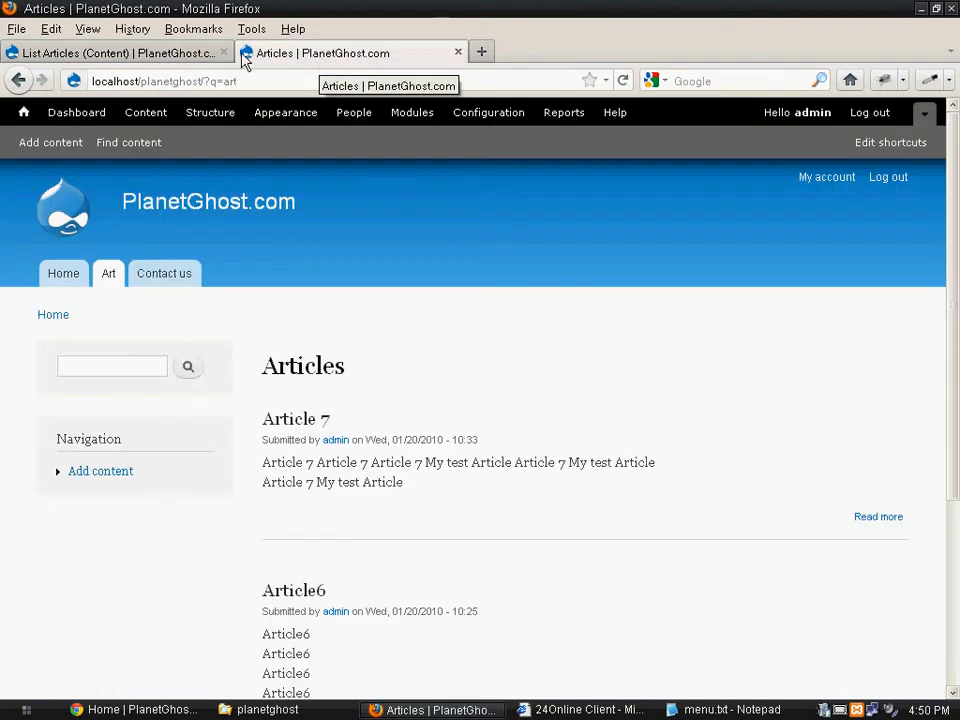
left_click(165, 56)
left_click(348, 56)
- Switch to menu.txt in Notepad, reposition and enlarge its window to check the planned menu entries, and return to the browser
left_click(738, 709)
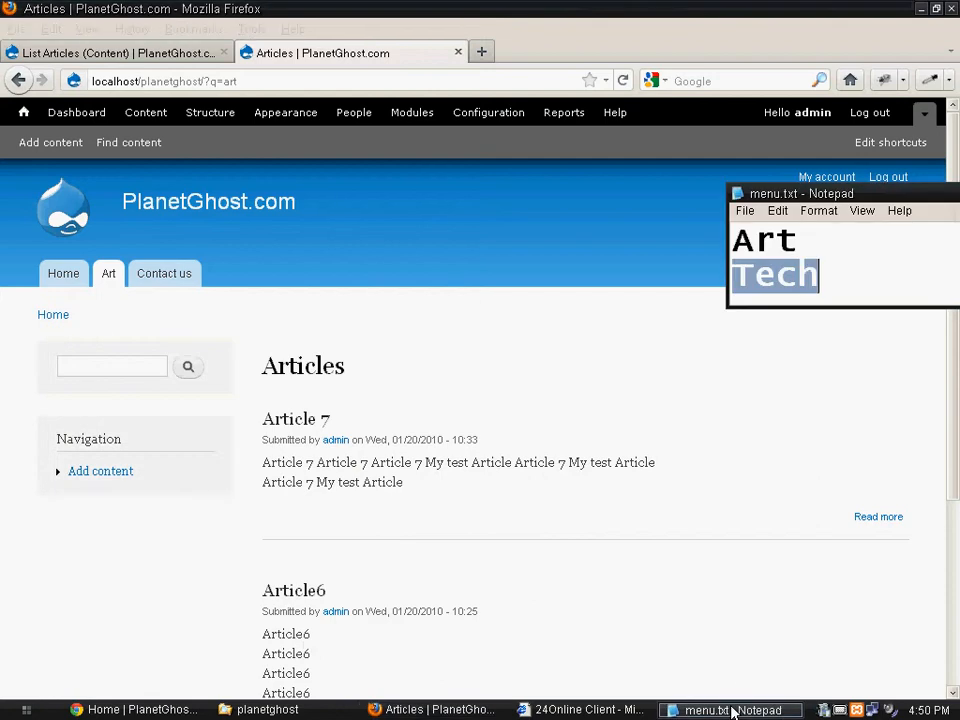
left_click_drag(825, 194, 578, 138)
left_click_drag(669, 250, 686, 380)
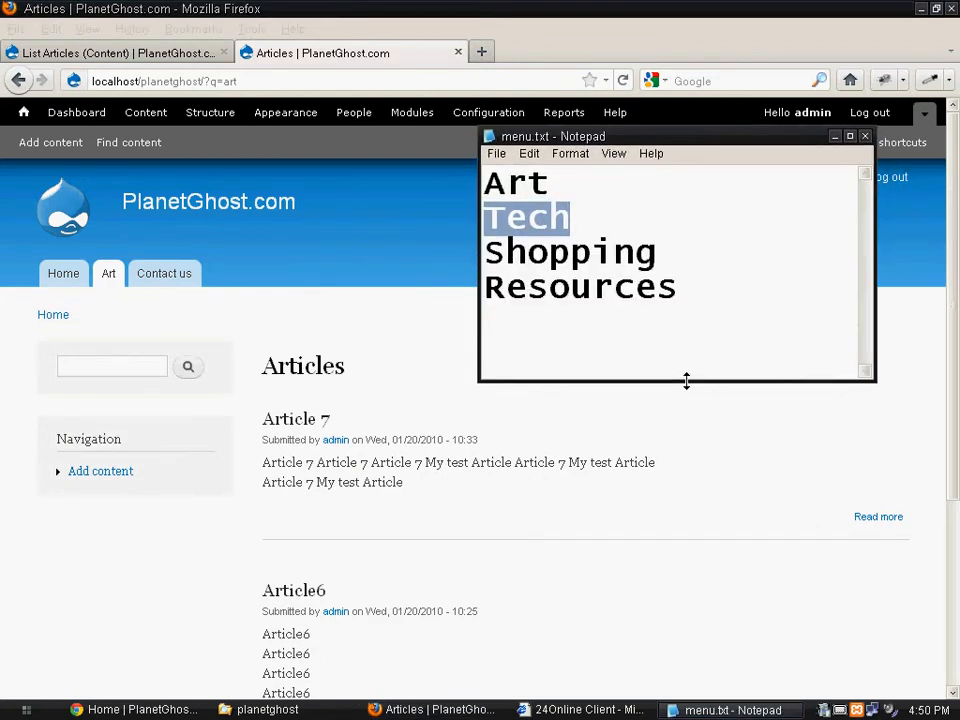
left_click(735, 545)
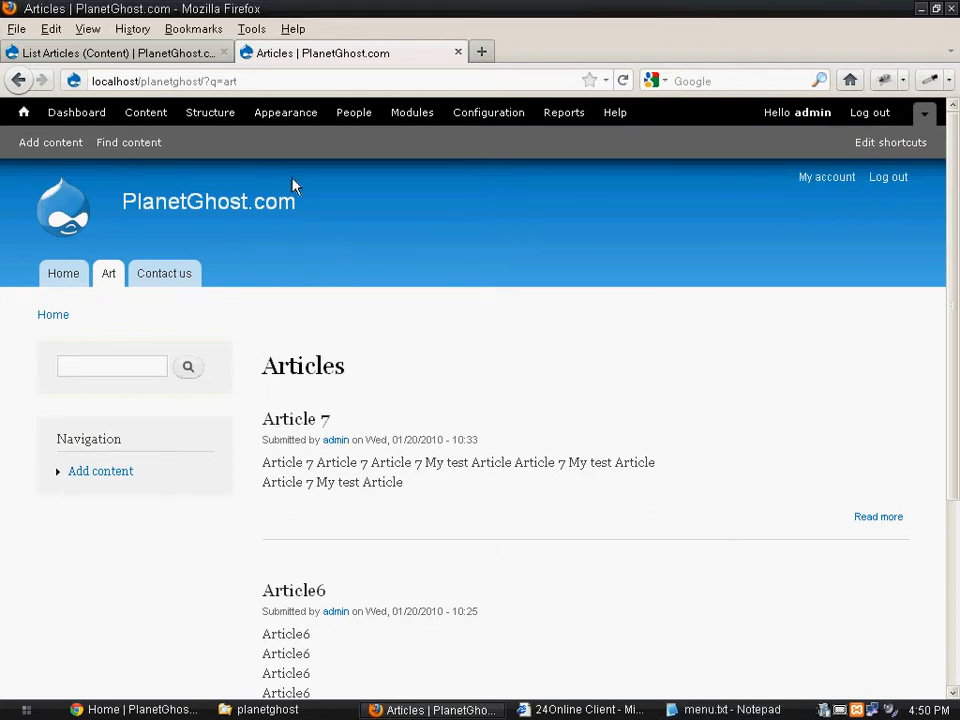
- Return to the List Articles view and clone its existing page display
left_click(140, 54)
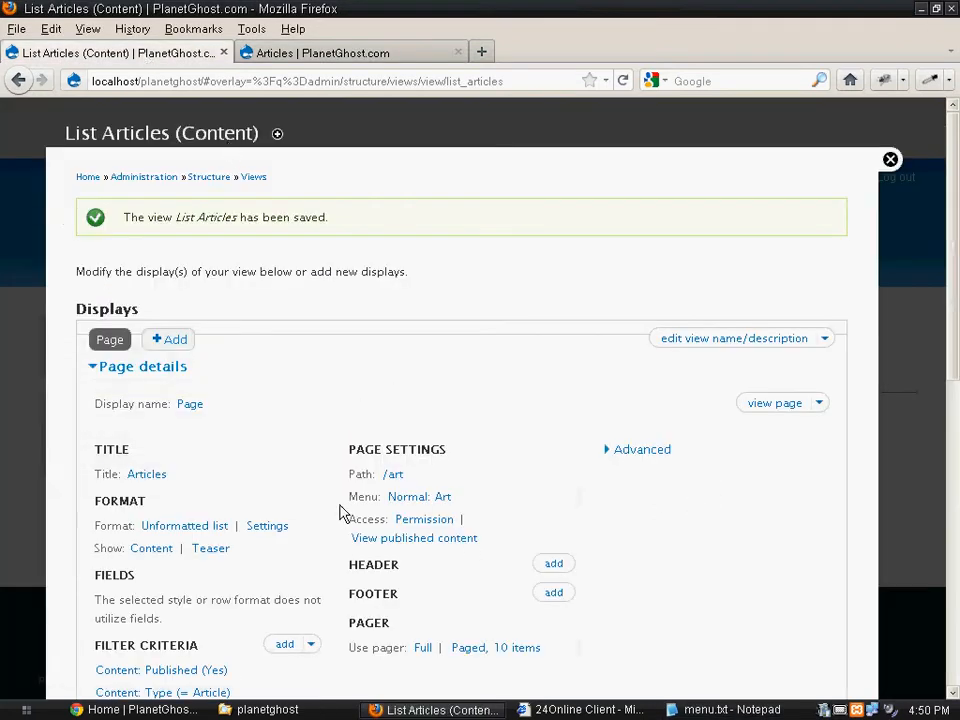
scroll(338, 515, "down", 2)
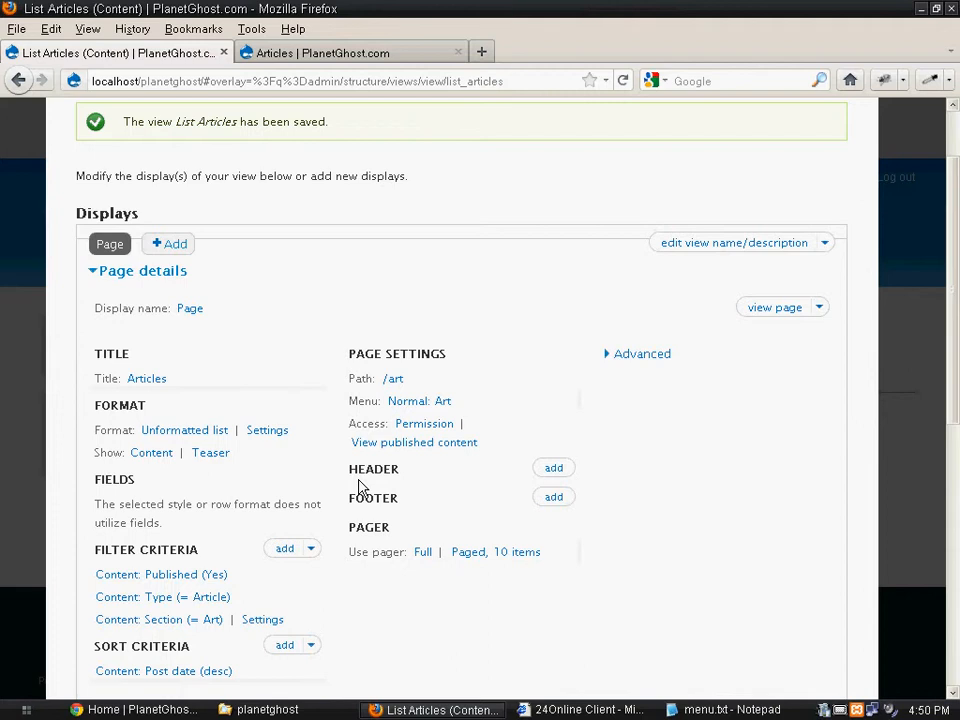
left_click(181, 250)
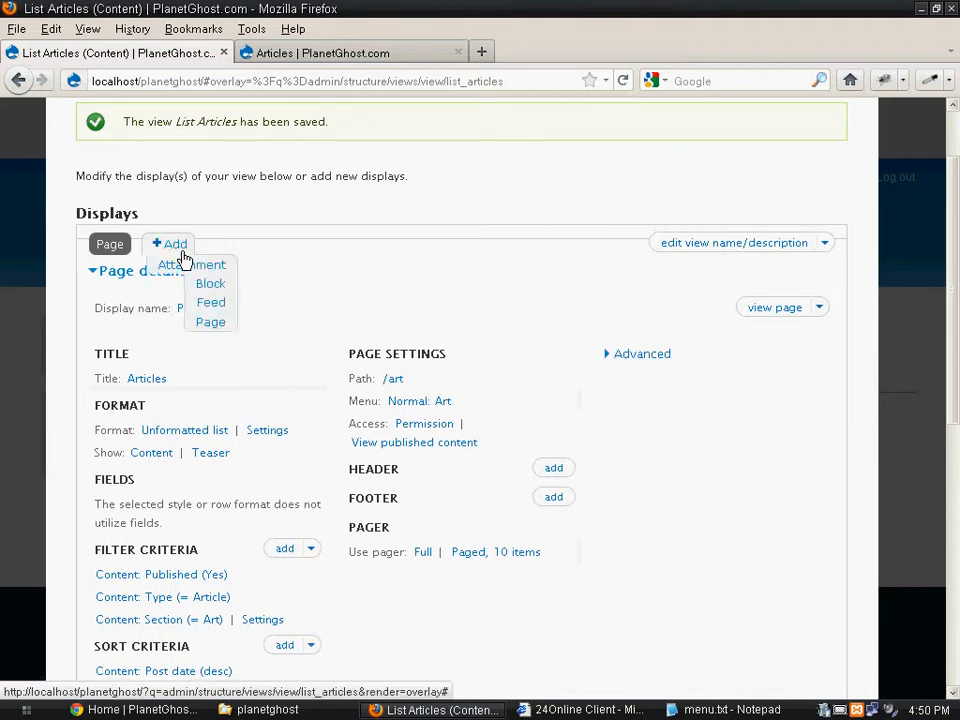
left_click(182, 252)
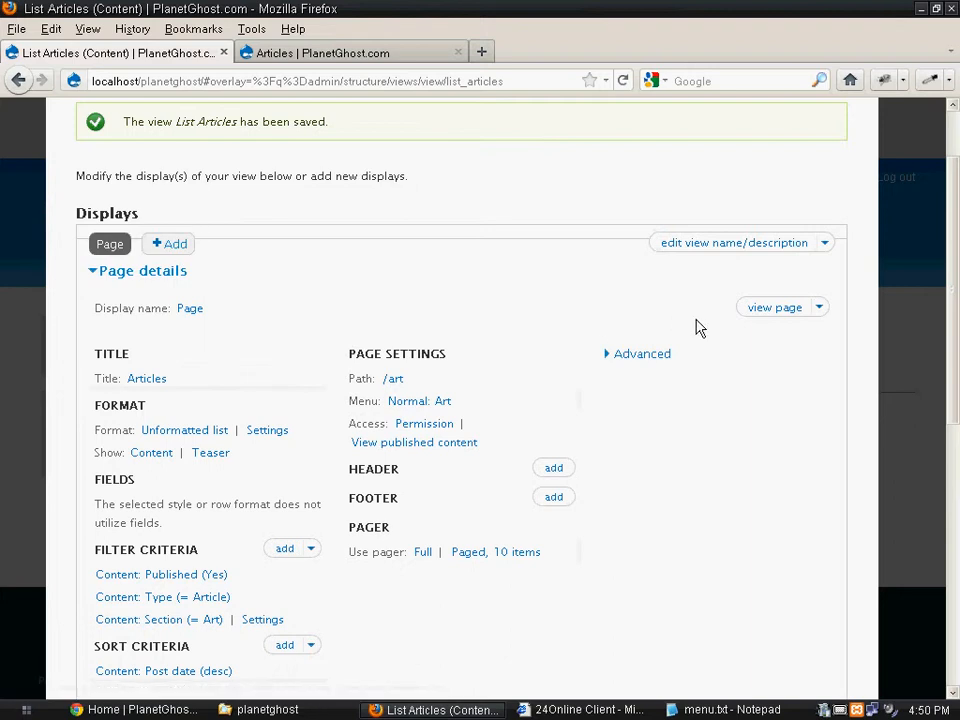
left_click(820, 311)
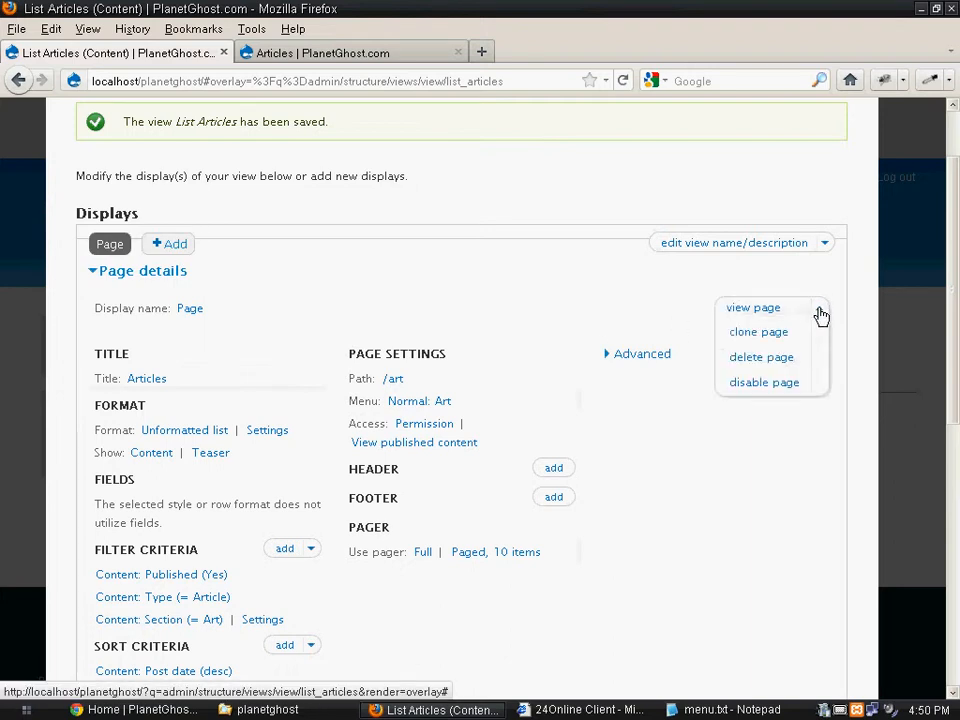
left_click(763, 334)
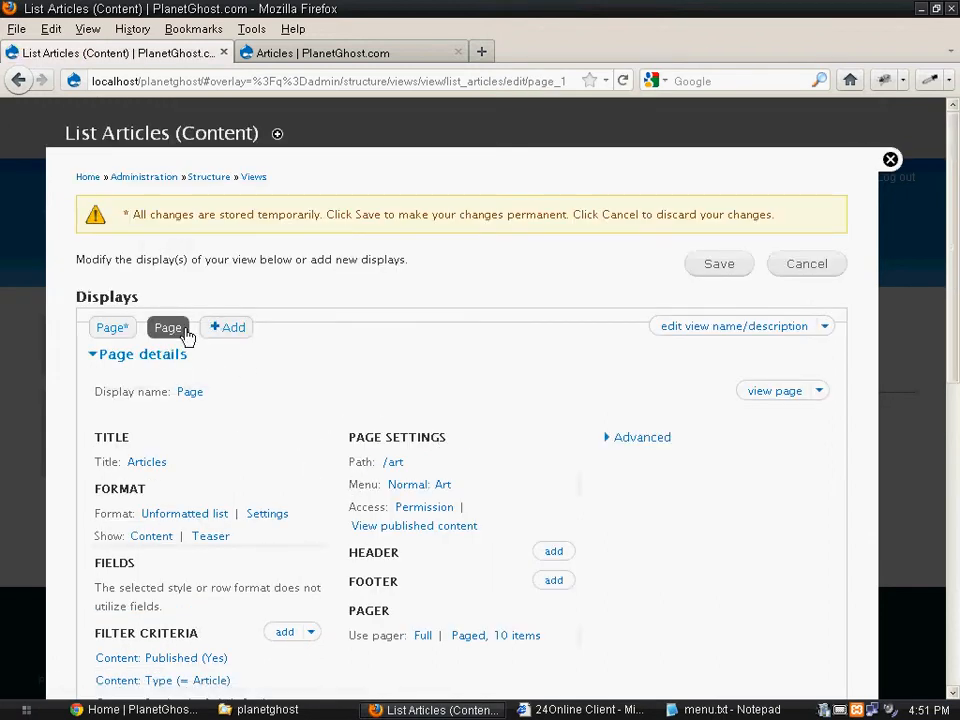
- Set the cloned page's path to tech and apply it
scroll(272, 382, "down", 3)
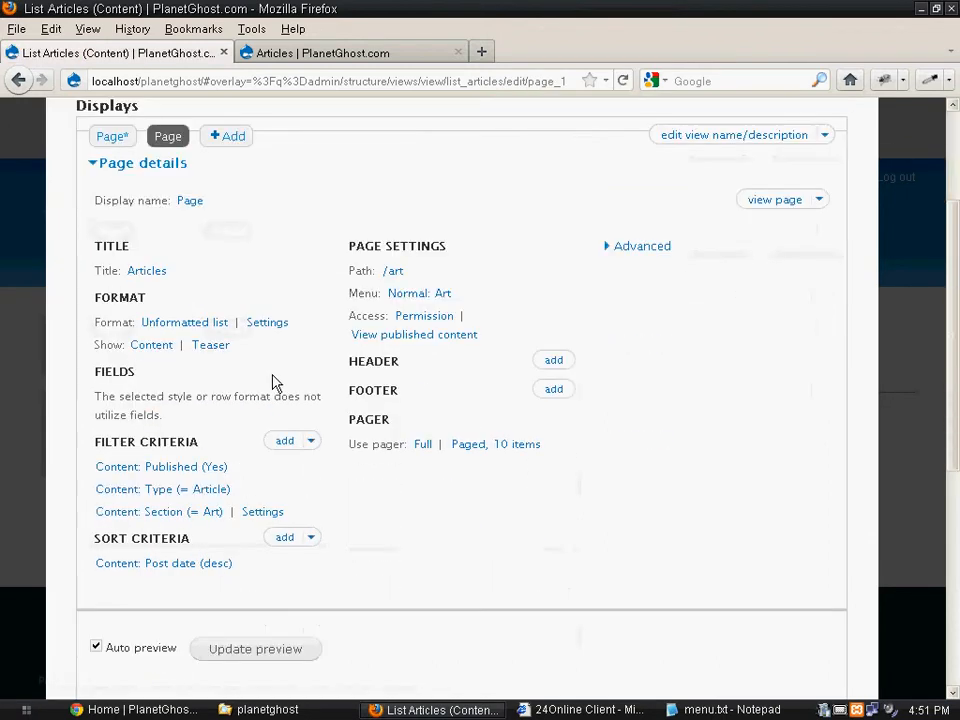
left_click(398, 272)
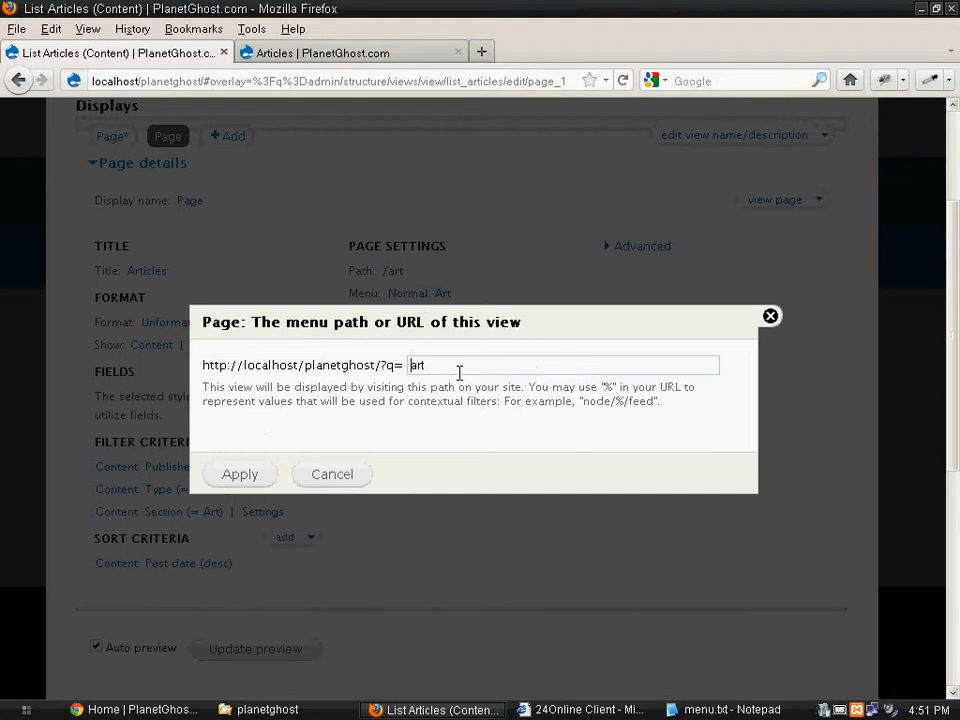
double_click(410, 365)
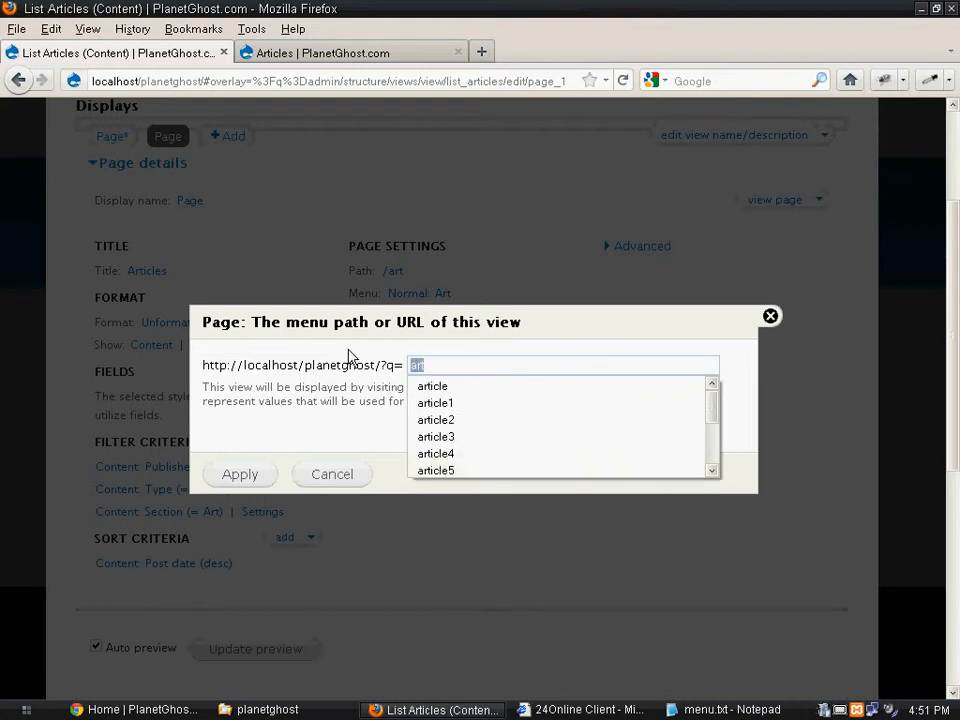
type("tech")
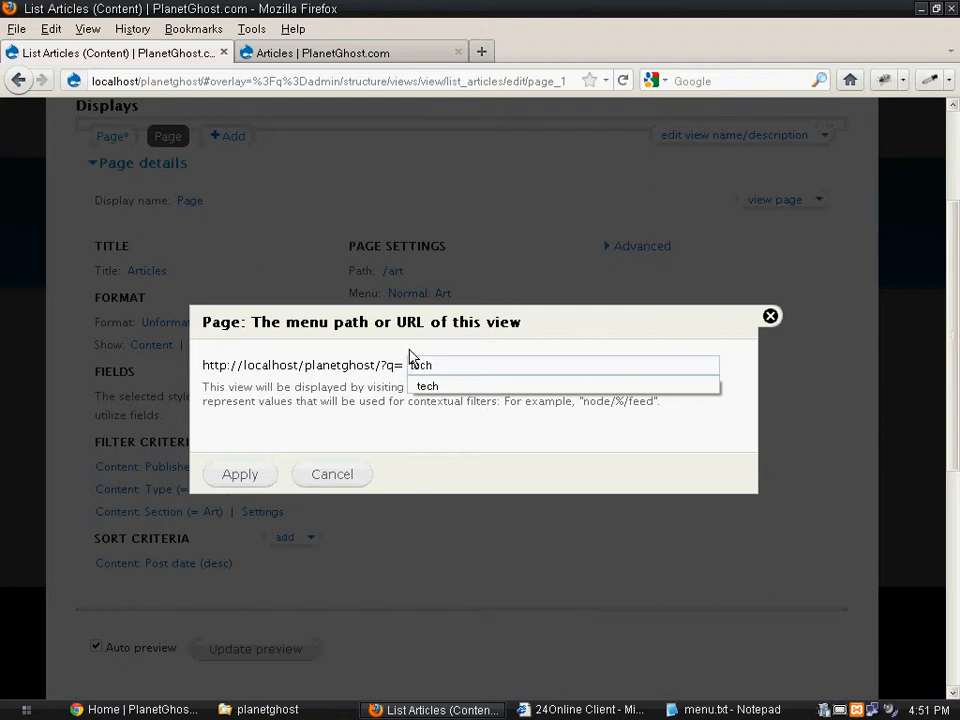
left_click(445, 388)
left_click(240, 480)
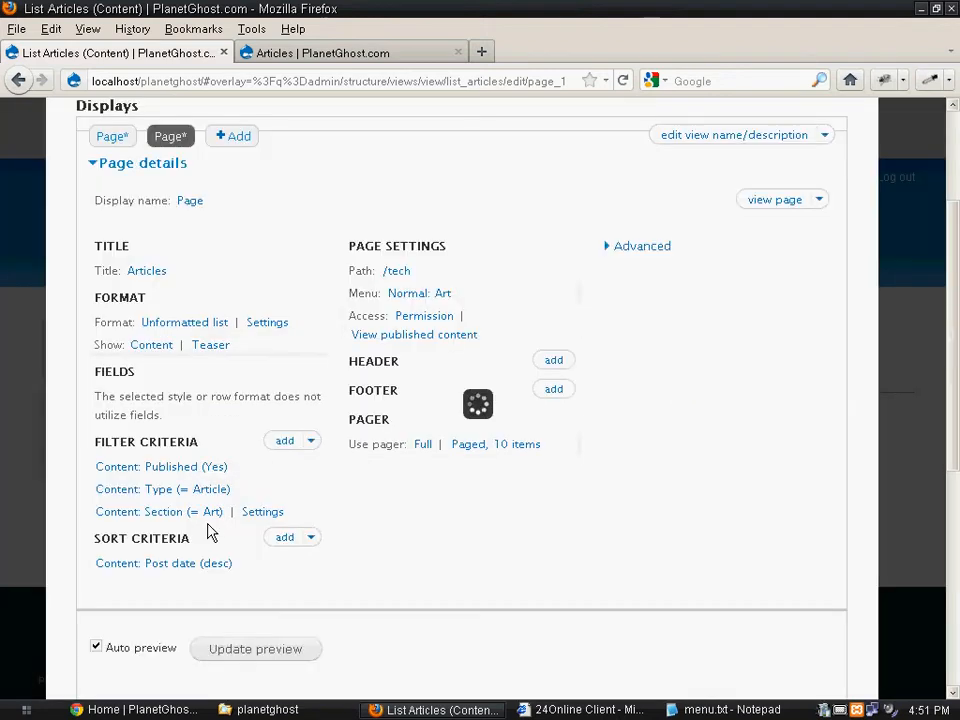
- Change the cloned page's Section filter to the term Tech, overriding it for this page only, and apply it
left_click(212, 512)
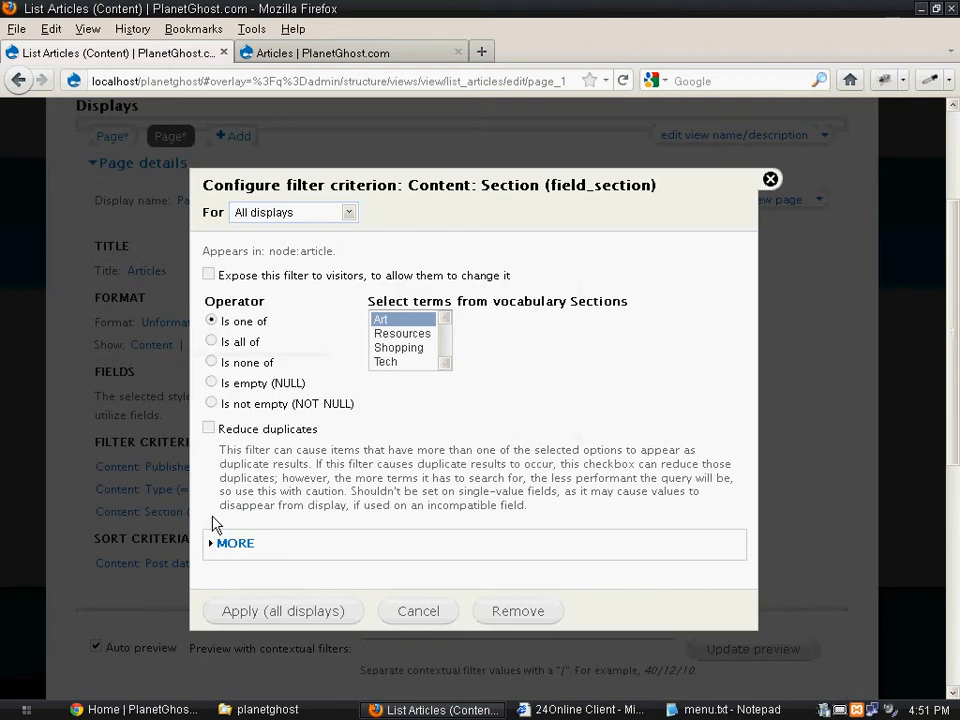
left_click(387, 362)
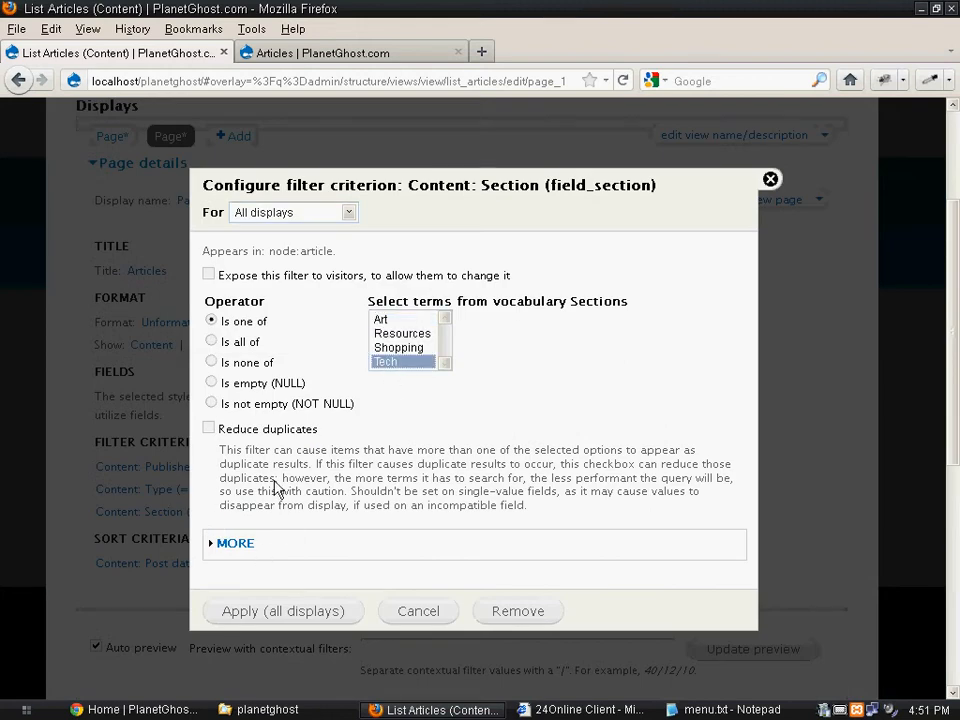
left_click(338, 218)
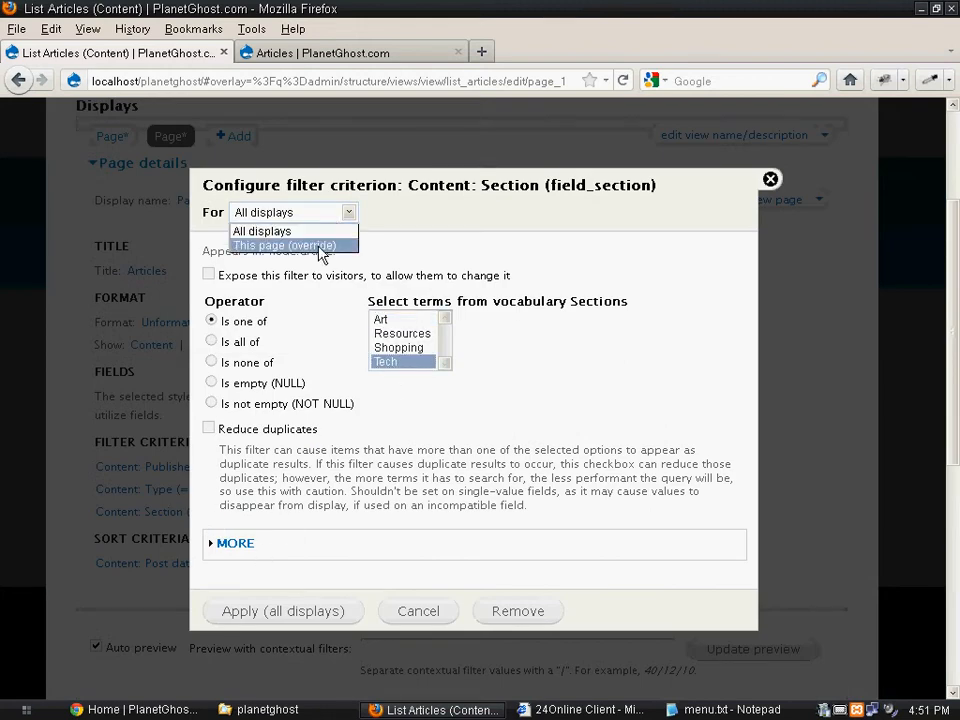
left_click(317, 247)
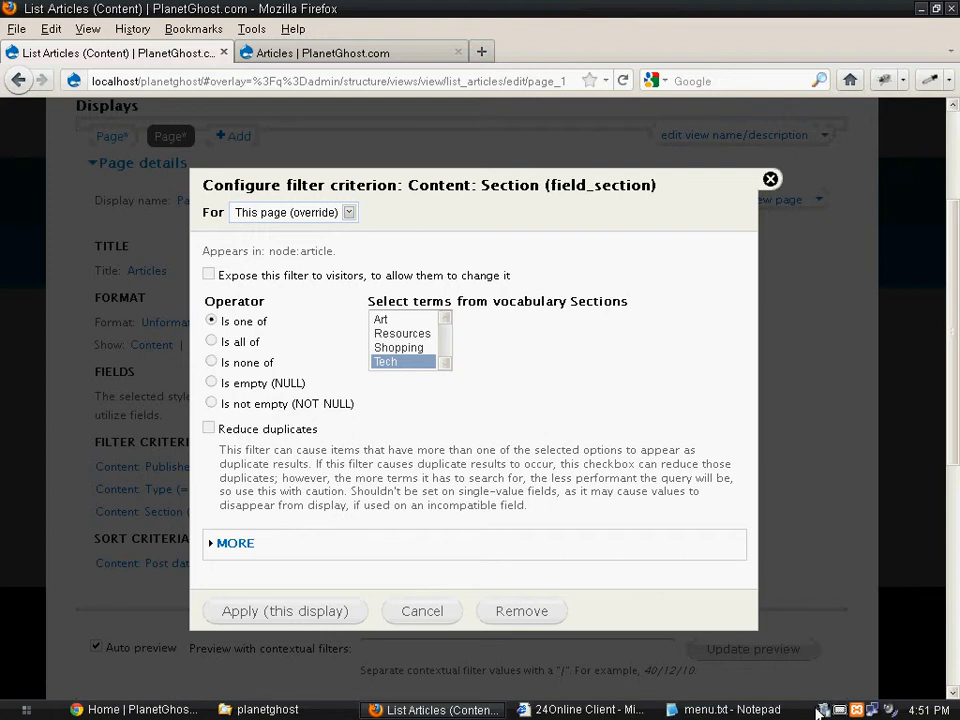
left_click(846, 710)
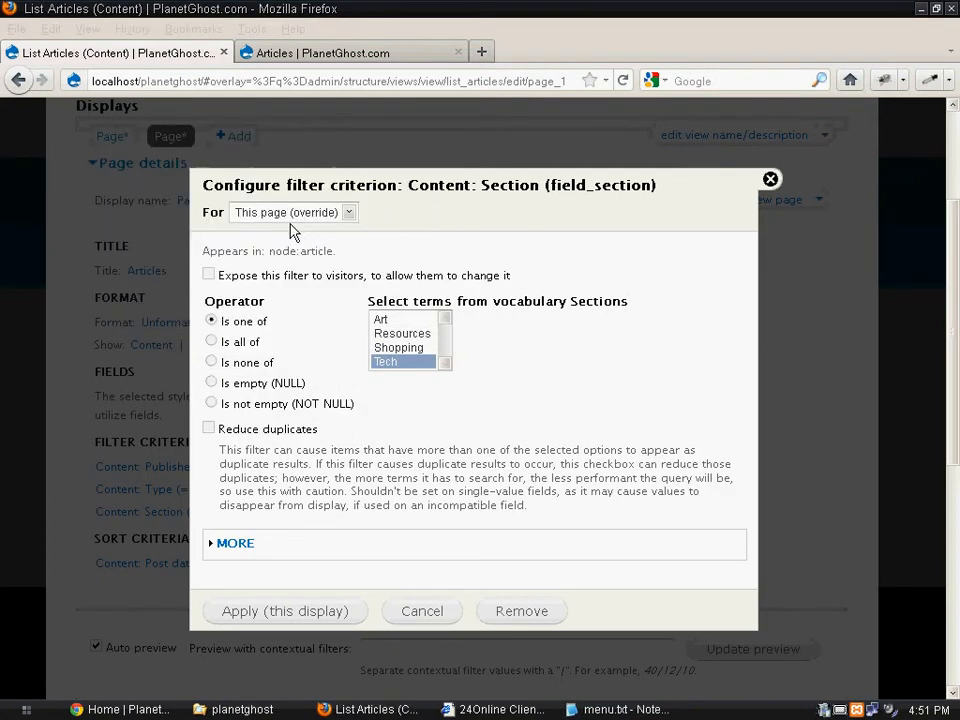
left_click(291, 214)
left_click(276, 233)
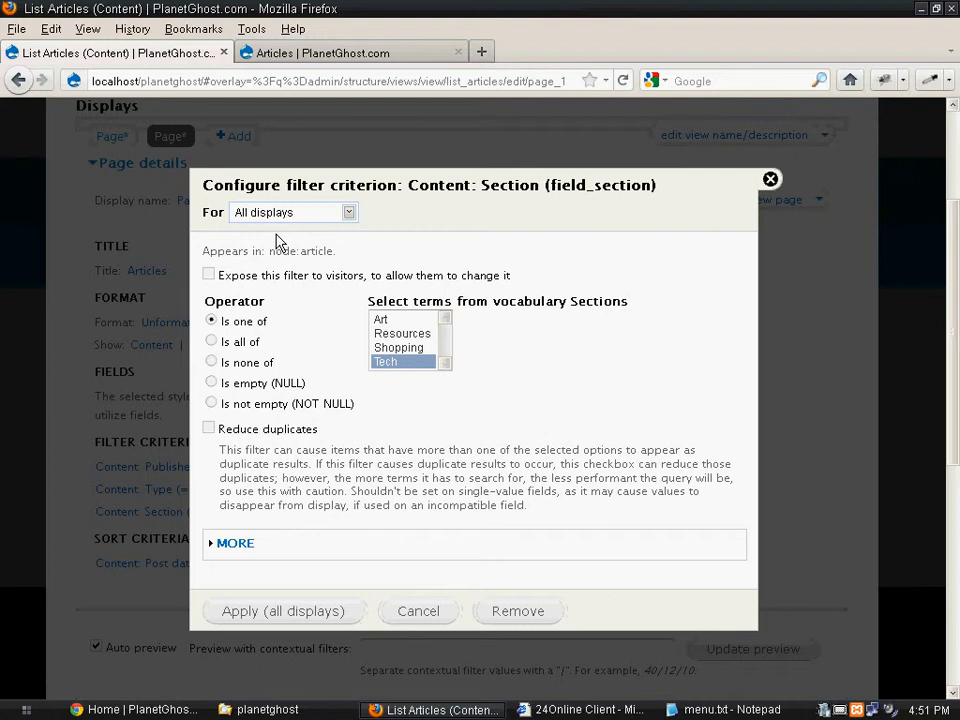
left_click(312, 218)
left_click(258, 246)
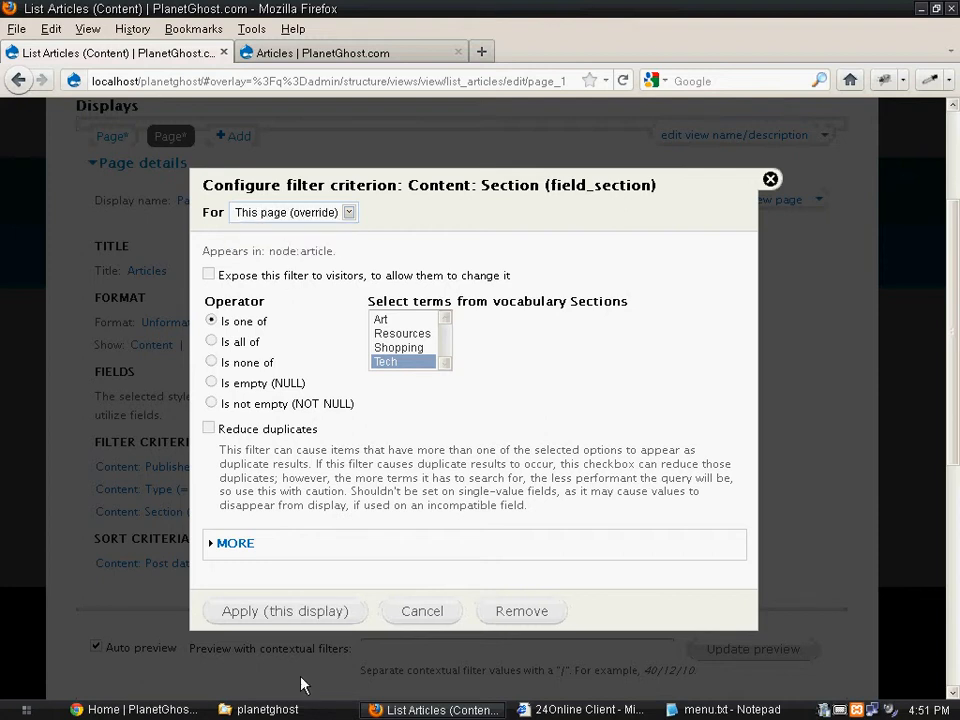
left_click(268, 612)
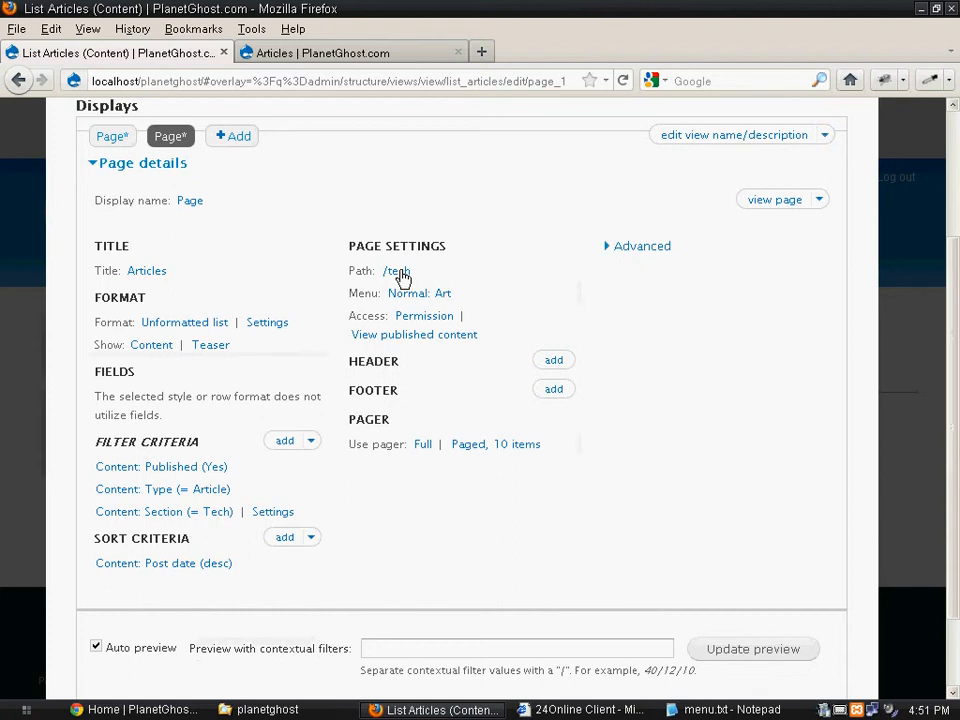
- Retitle the cloned page's menu entry as Tech and apply it
left_click(399, 272)
left_click(339, 478)
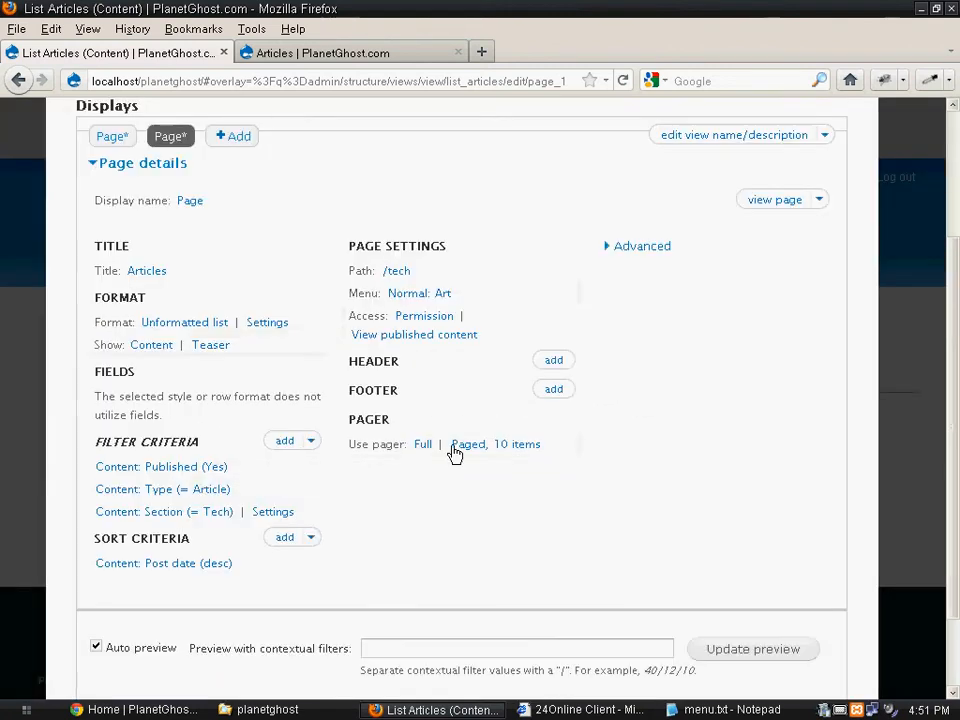
left_click(441, 300)
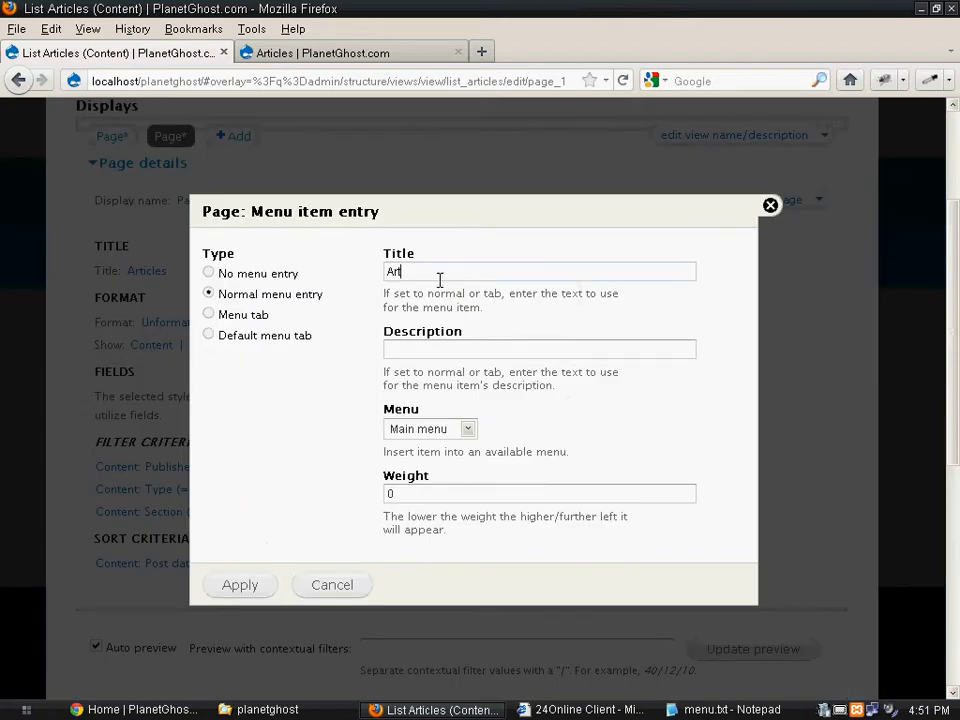
double_click(439, 272)
type("T")
left_click(240, 585)
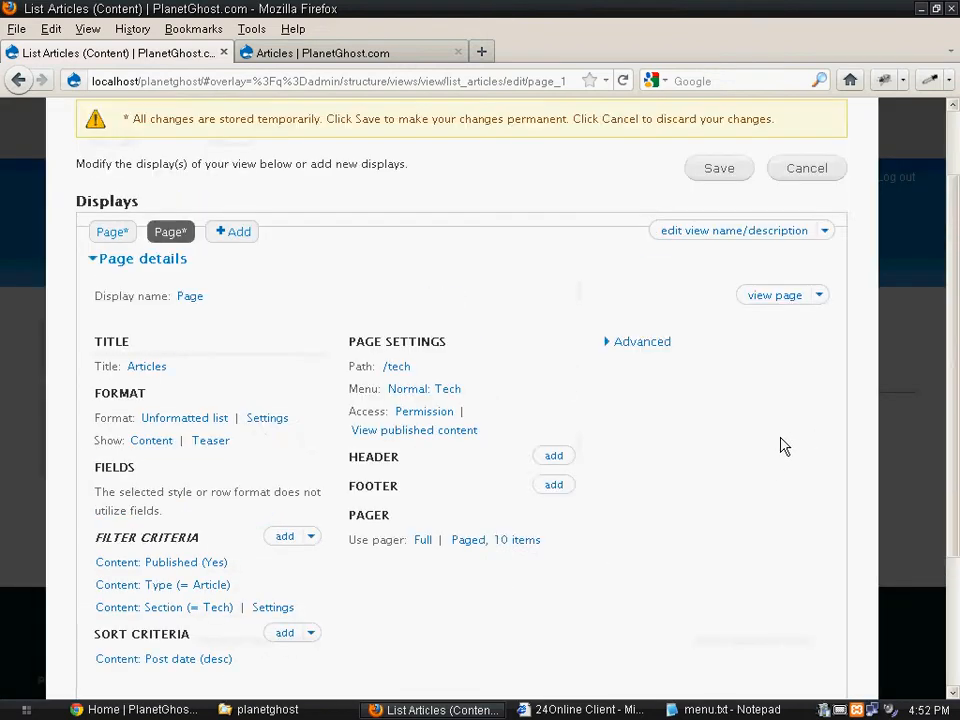
- Save the List Articles view and open the new Tech page from the site's main menu to check it
left_click(722, 267)
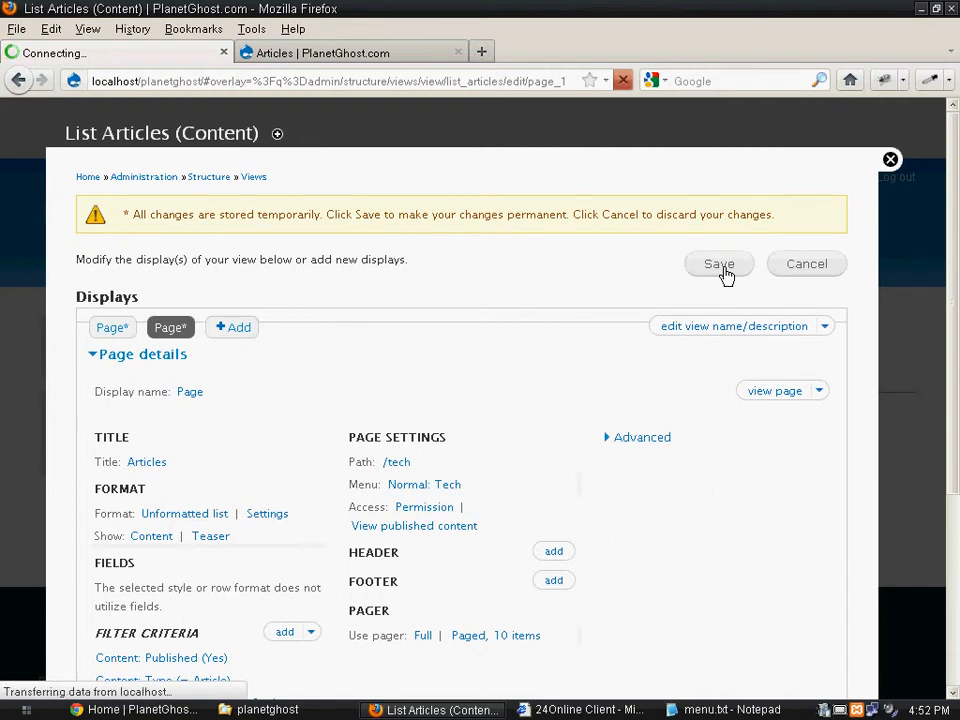
left_click(392, 55)
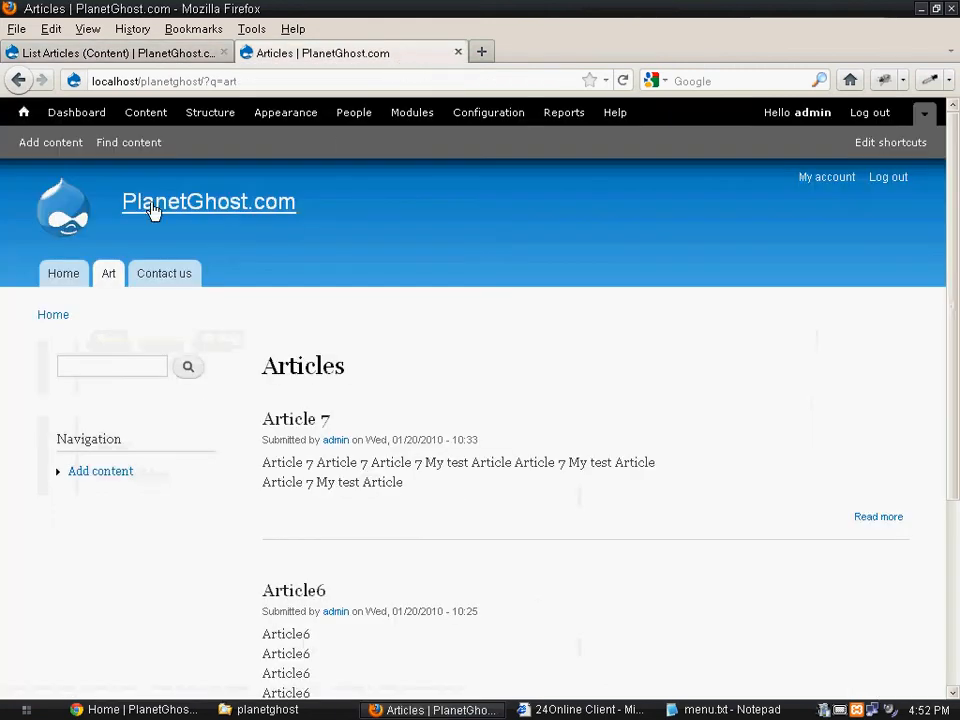
left_click(66, 202)
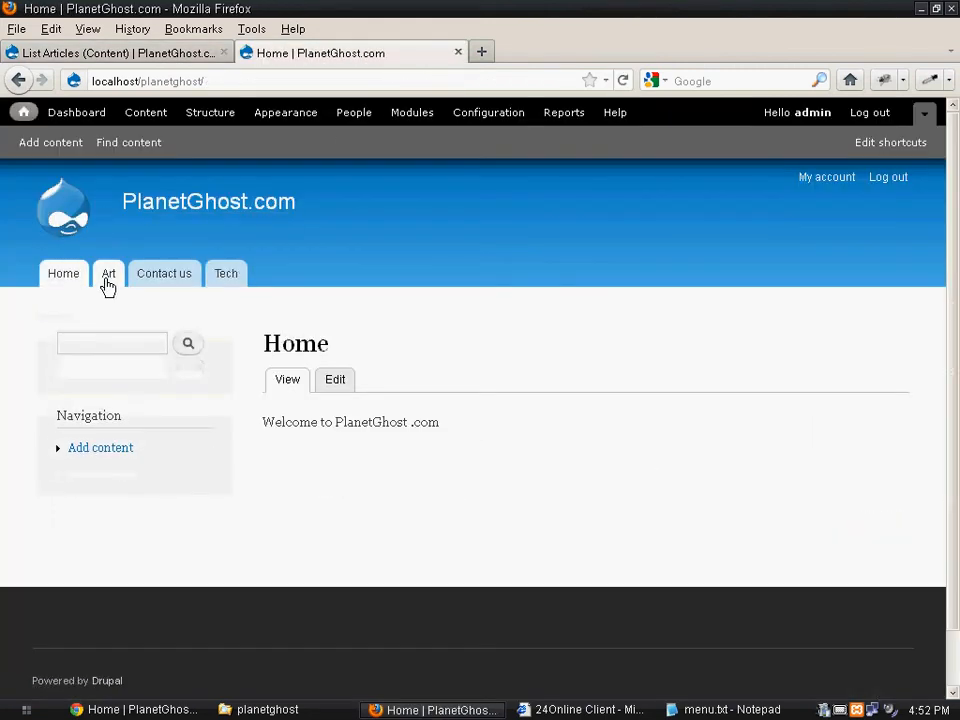
left_click(231, 278)
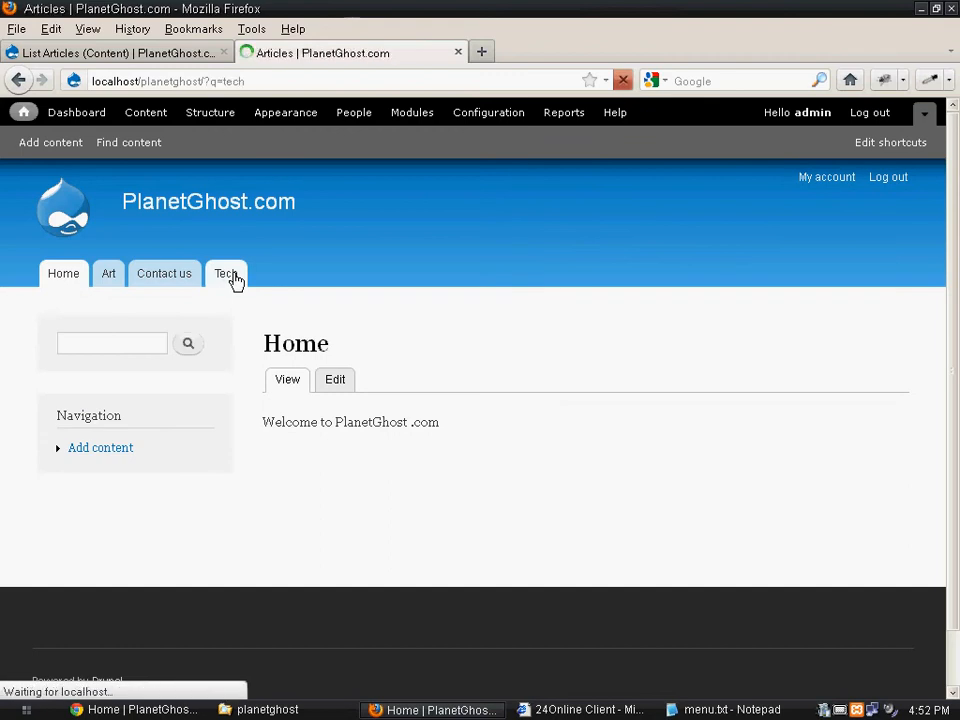
scroll(398, 408, "down", 1)
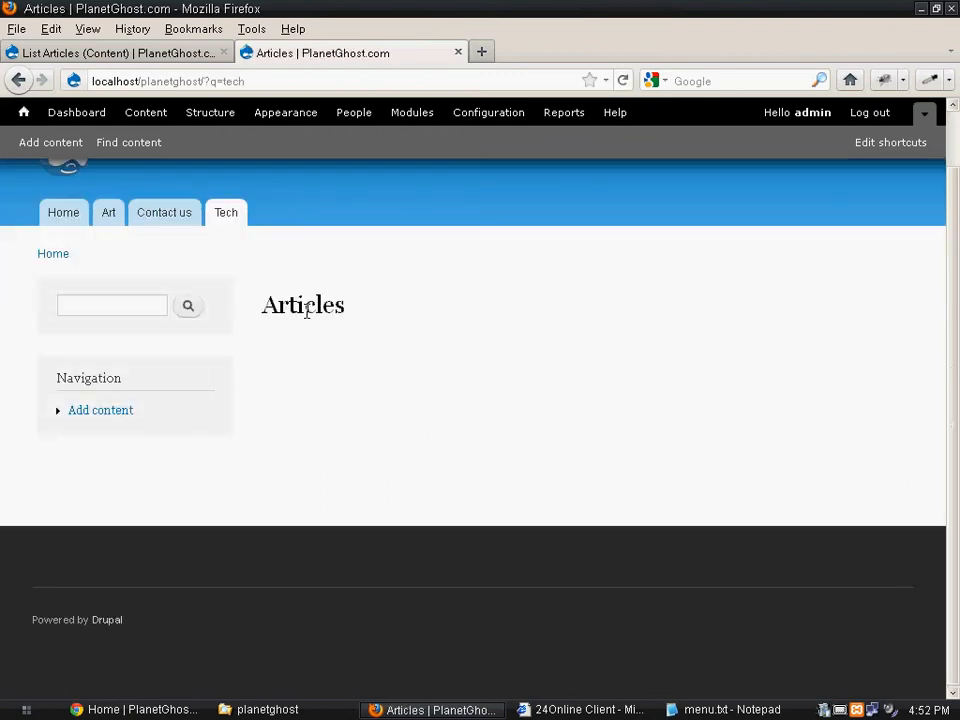
- Review the saved Tech page display's path, menu, filter and sort settings in the List Articles view against the live page
left_click(141, 53)
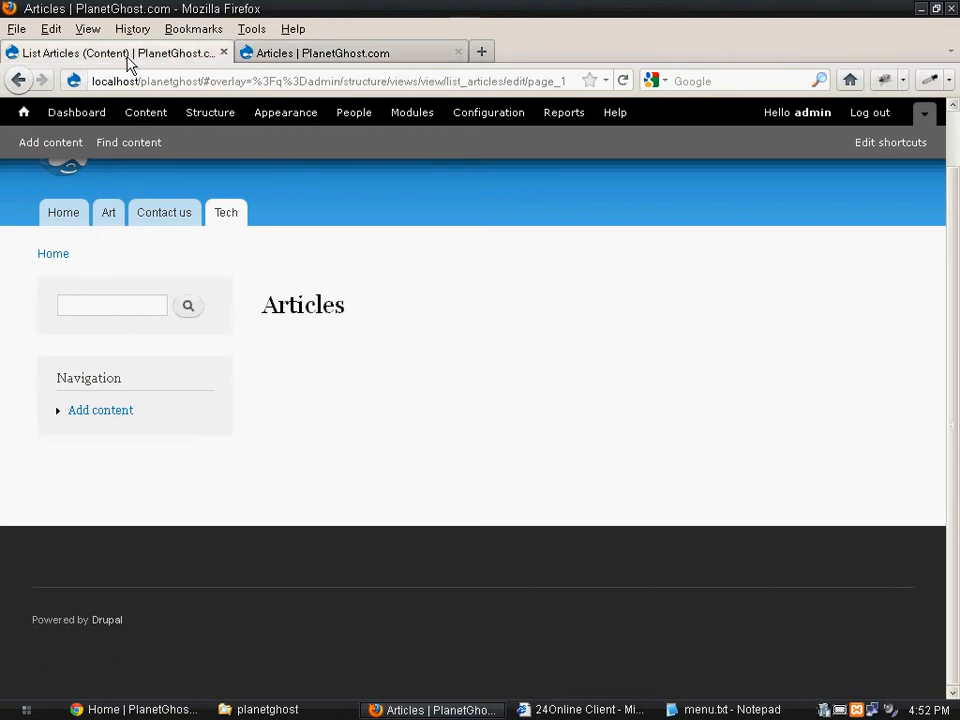
scroll(341, 387, "down", 3)
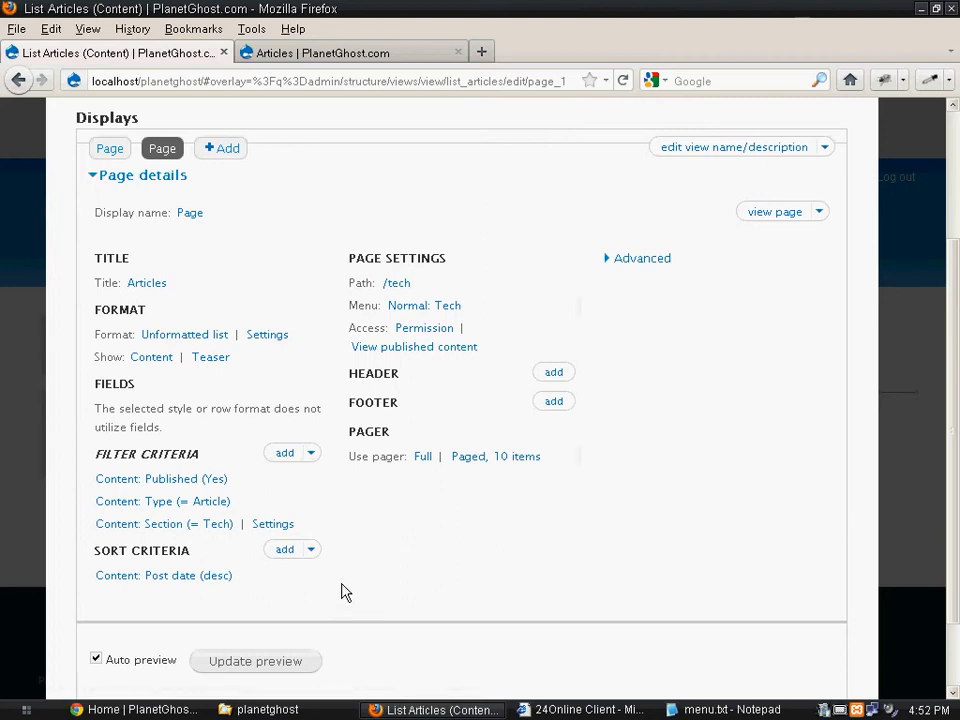
scroll(380, 555, "up", 2)
scroll(330, 530, "down", 3)
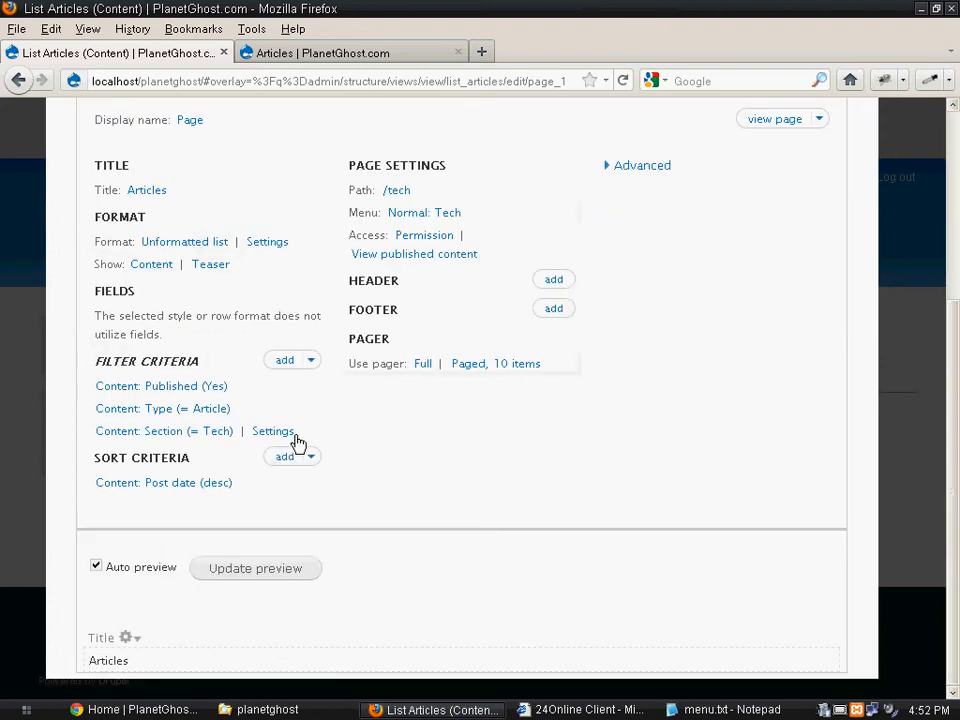
scroll(322, 137, "up", 5)
left_click(339, 52)
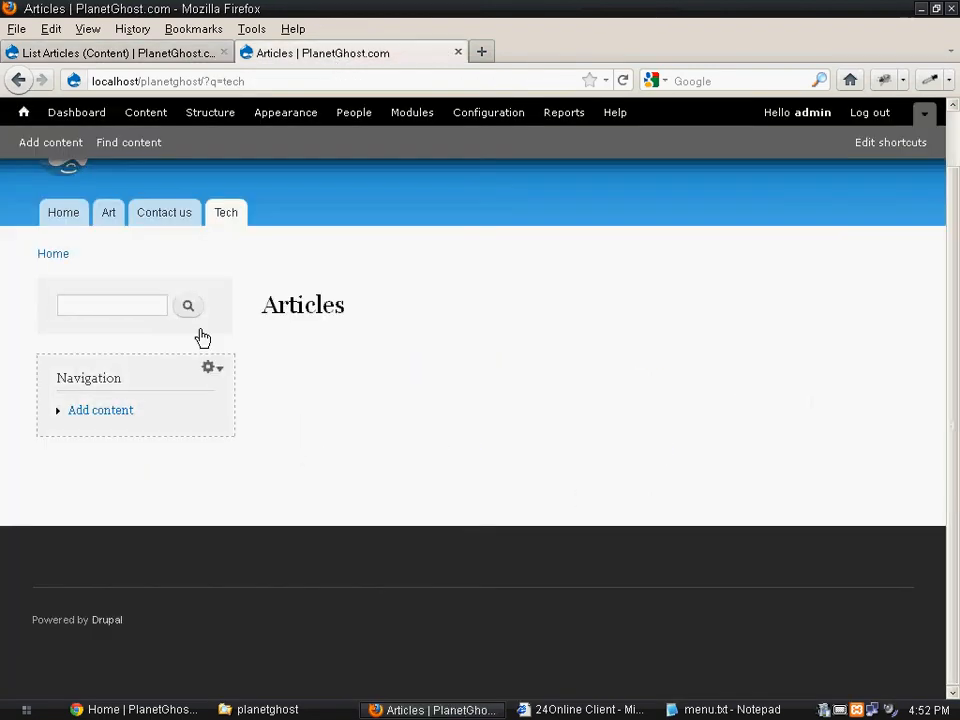
left_click(85, 53)
scroll(482, 600, "down", 5)
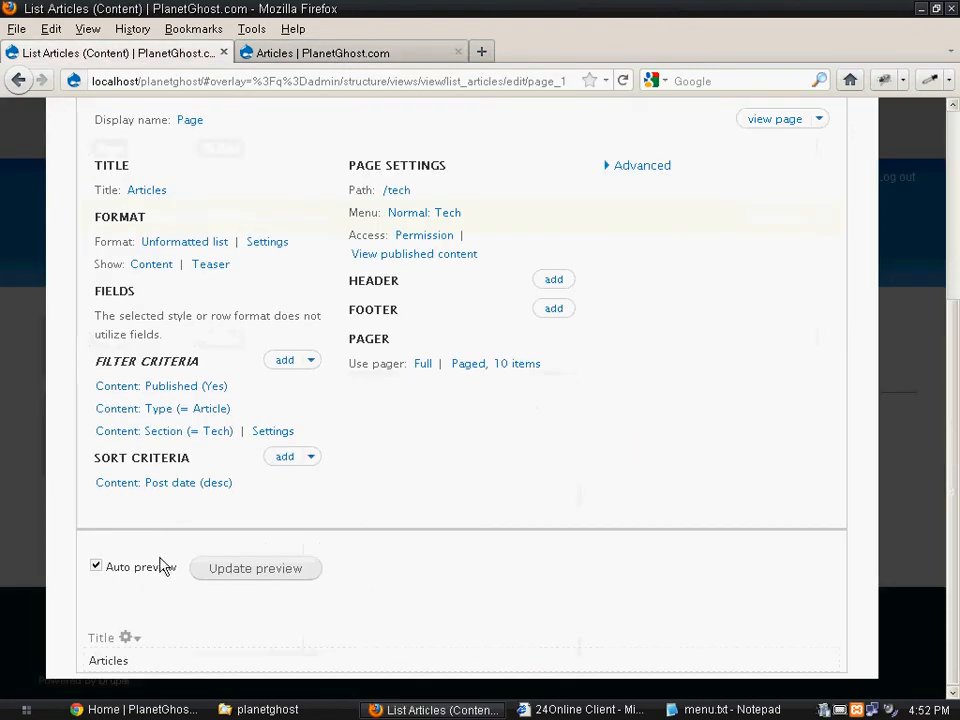
scroll(362, 447, "up", 5)
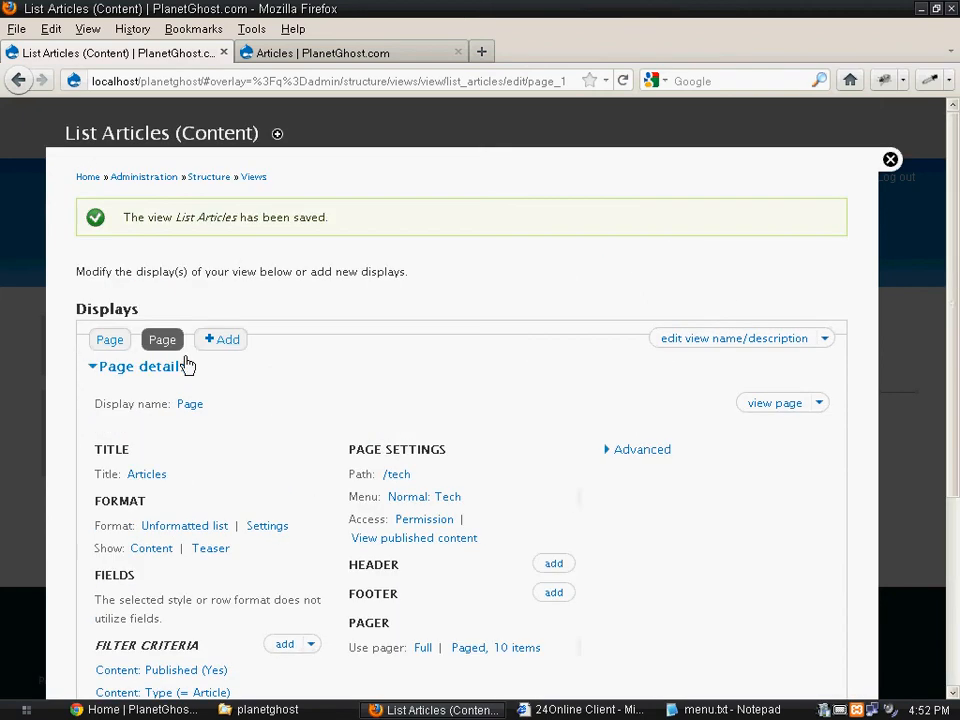
- View the Contact us page and the Art articles page from the site's main menu
left_click(335, 52)
left_click(143, 213)
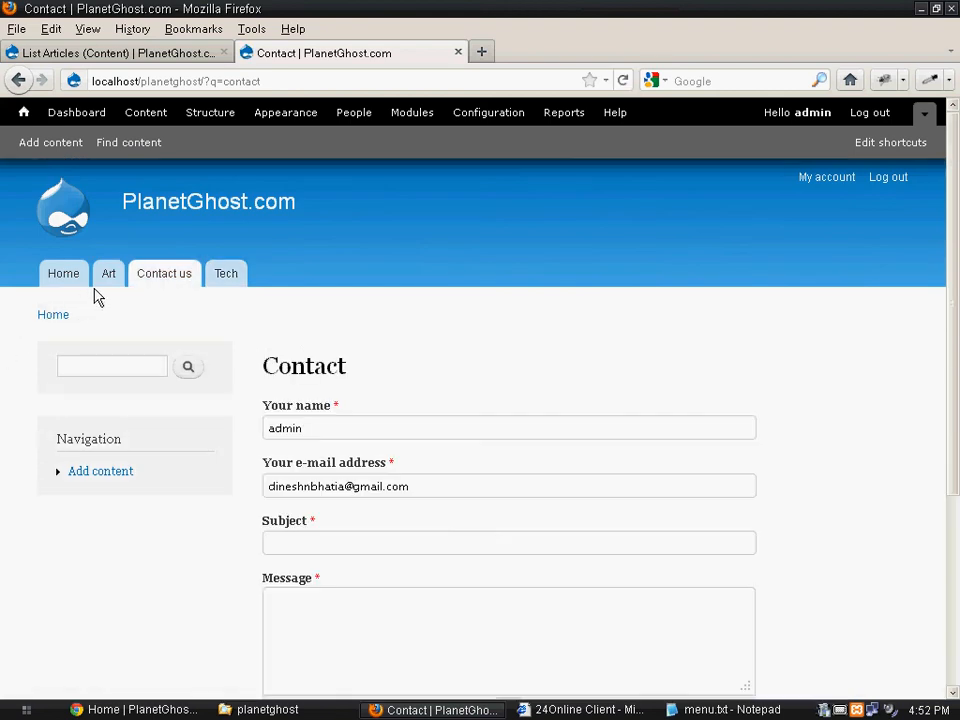
left_click(104, 288)
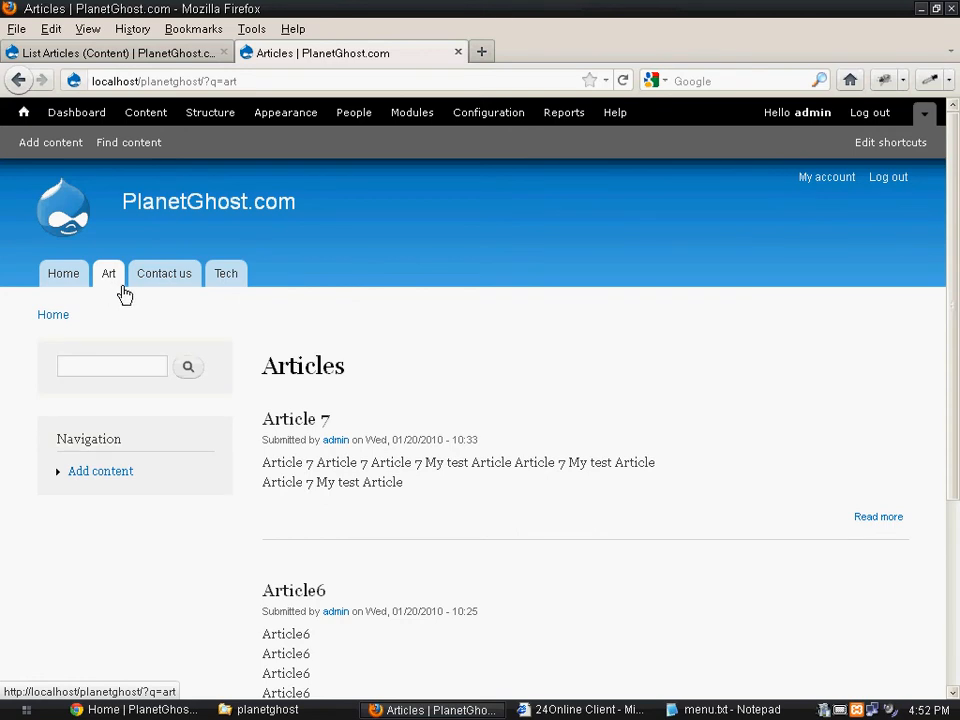
- Compare the planned sections listed in menu.txt in Notepad with the site's main menu and its Tech page
left_click(725, 709)
left_click(649, 360)
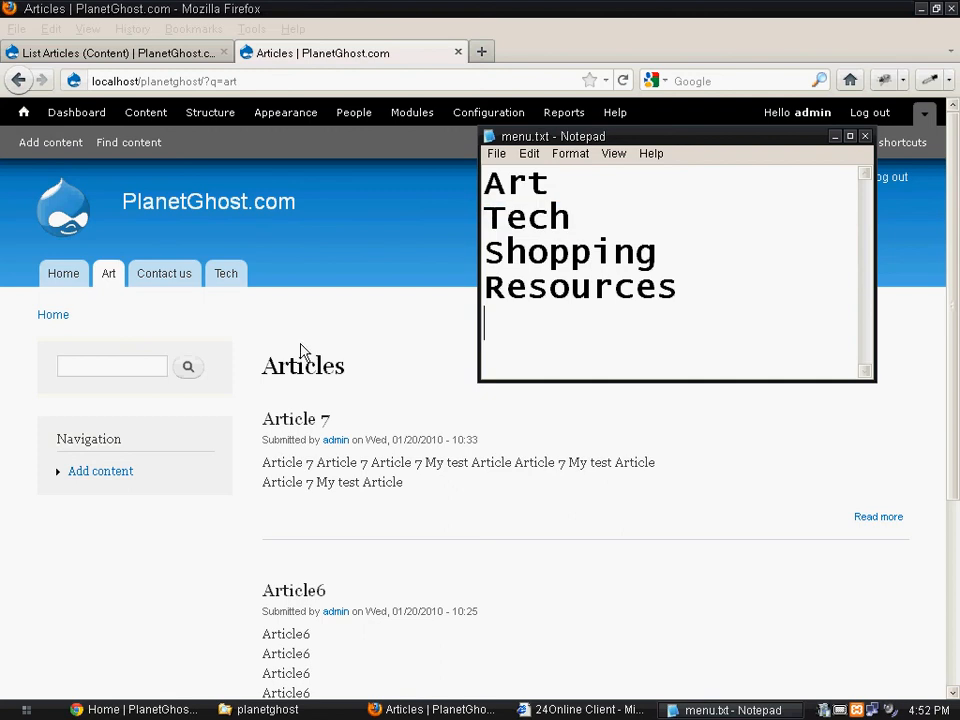
left_click(154, 332)
left_click(240, 289)
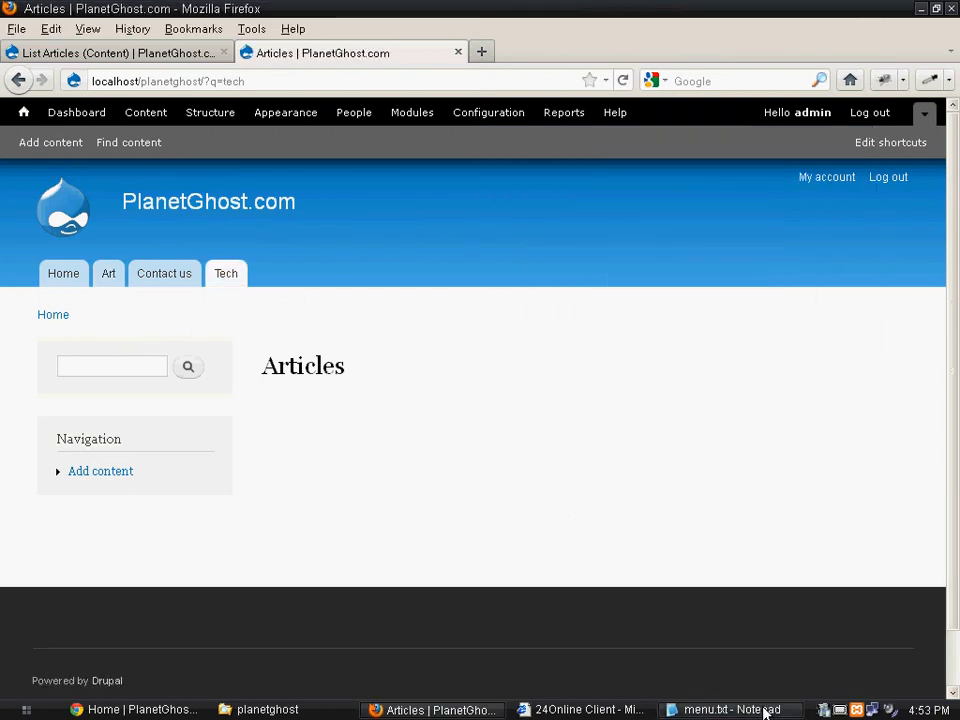
left_click(728, 709)
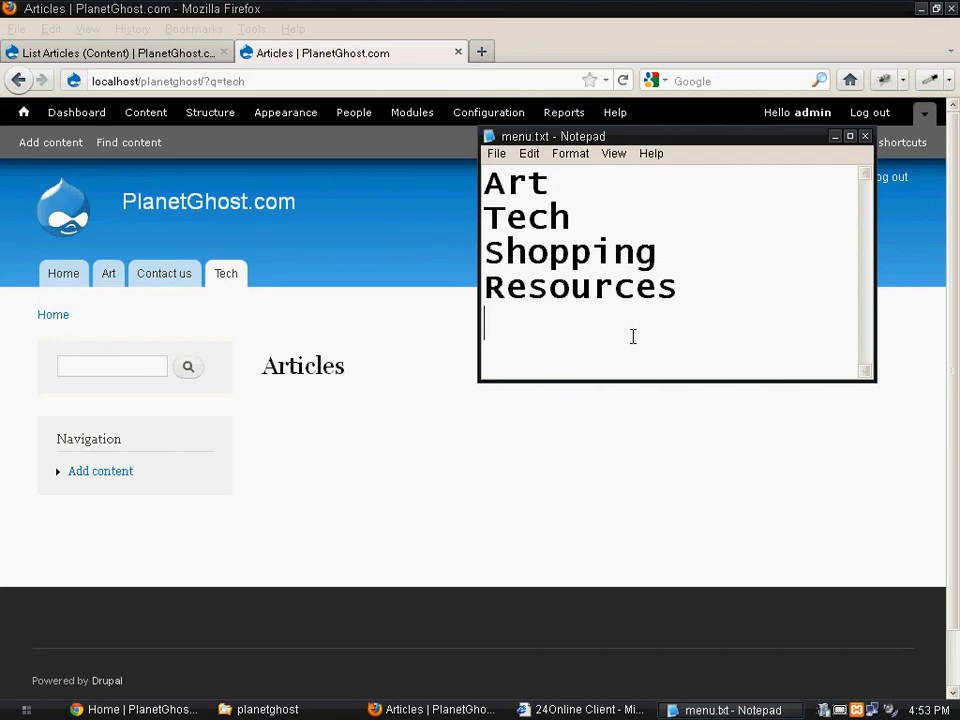
left_click(291, 328)
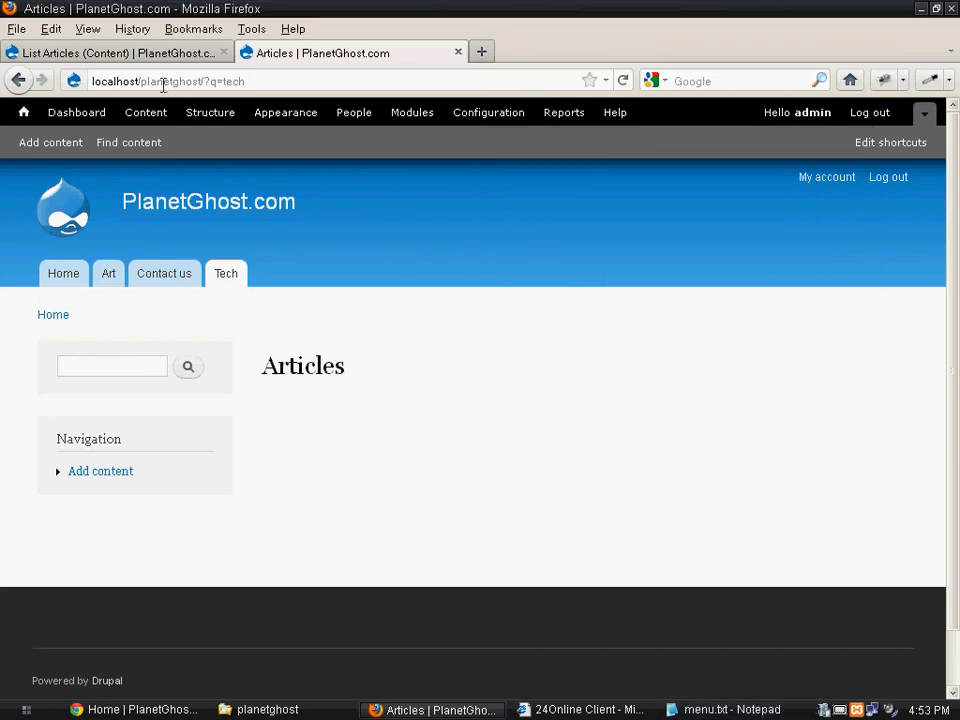
- Open the Add content page in a separate browser tab, start a new Article and set its Section to Resources
middle_click(51, 154)
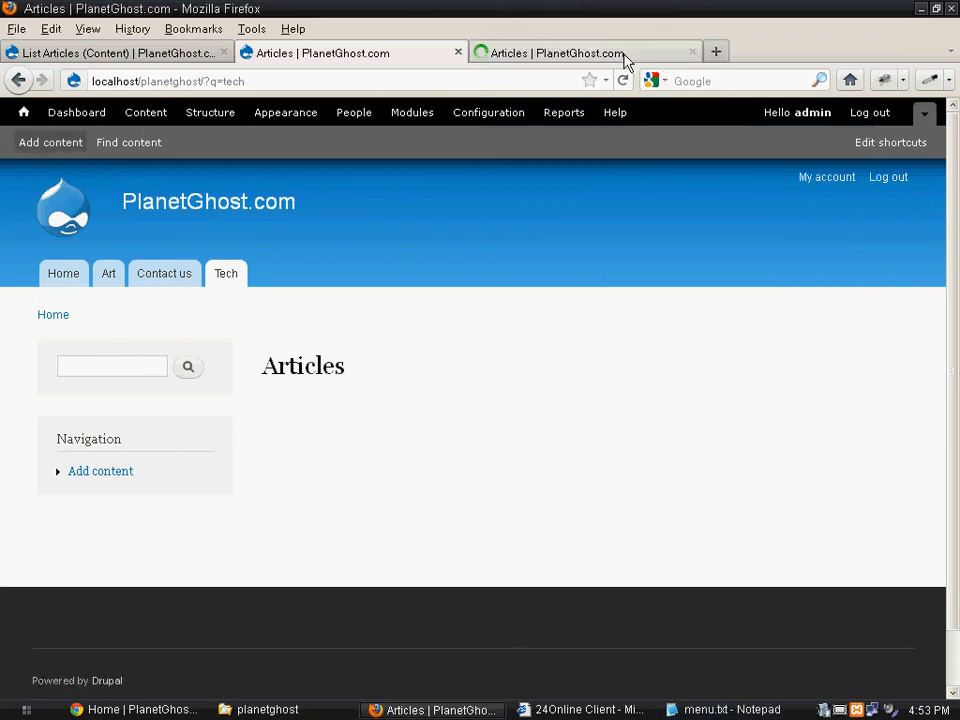
left_click(623, 60)
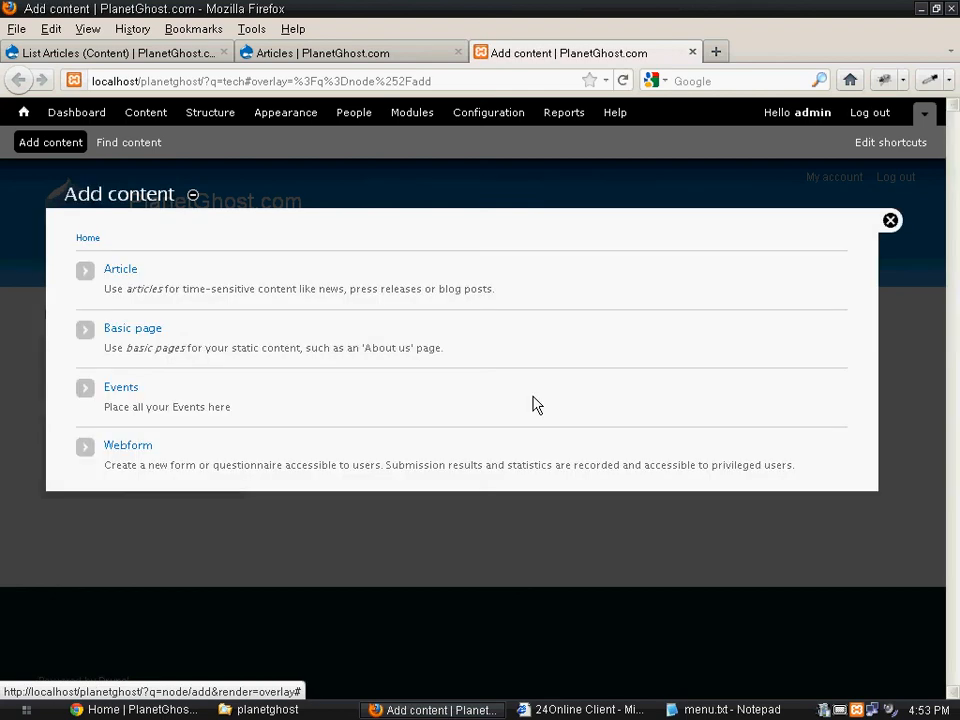
left_click(116, 274)
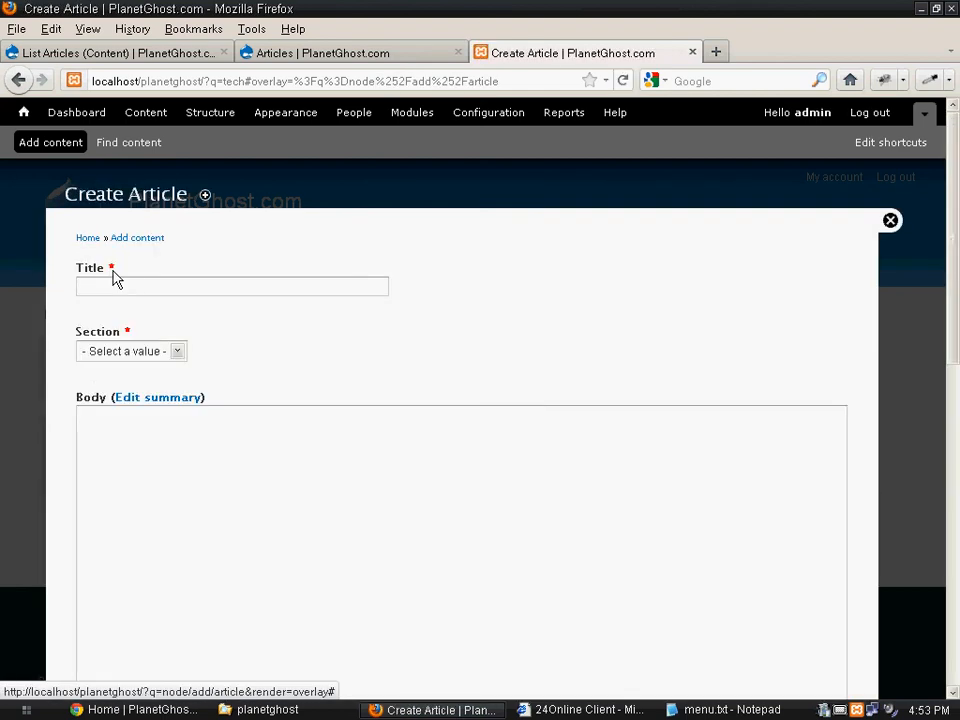
left_click(160, 352)
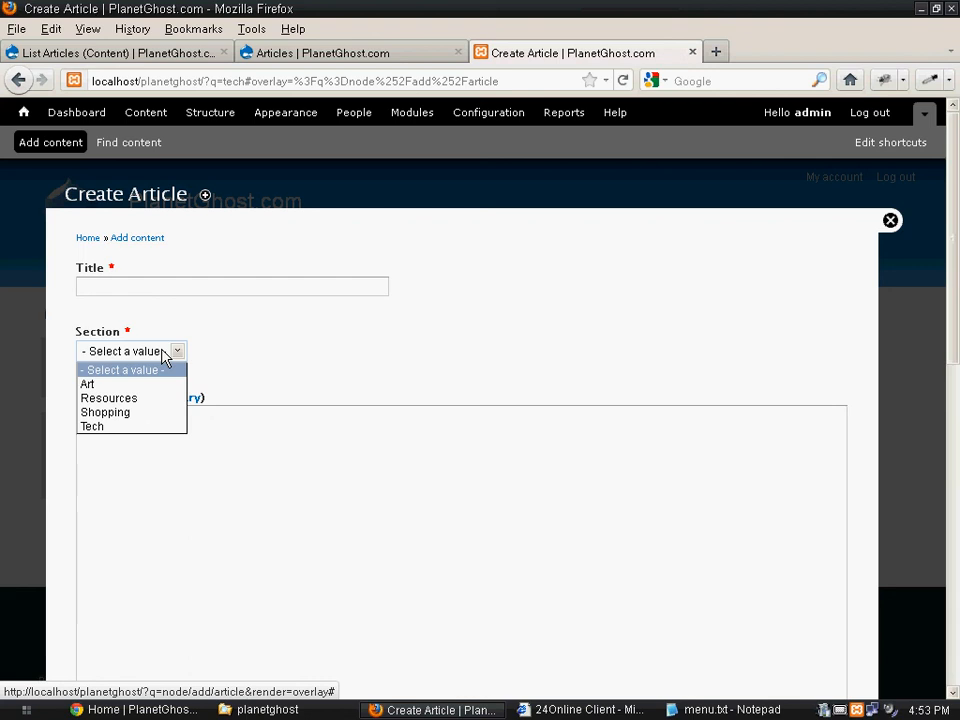
left_click(157, 399)
left_click(265, 414)
scroll(82, 553, "down", 5)
scroll(82, 553, "up", 5)
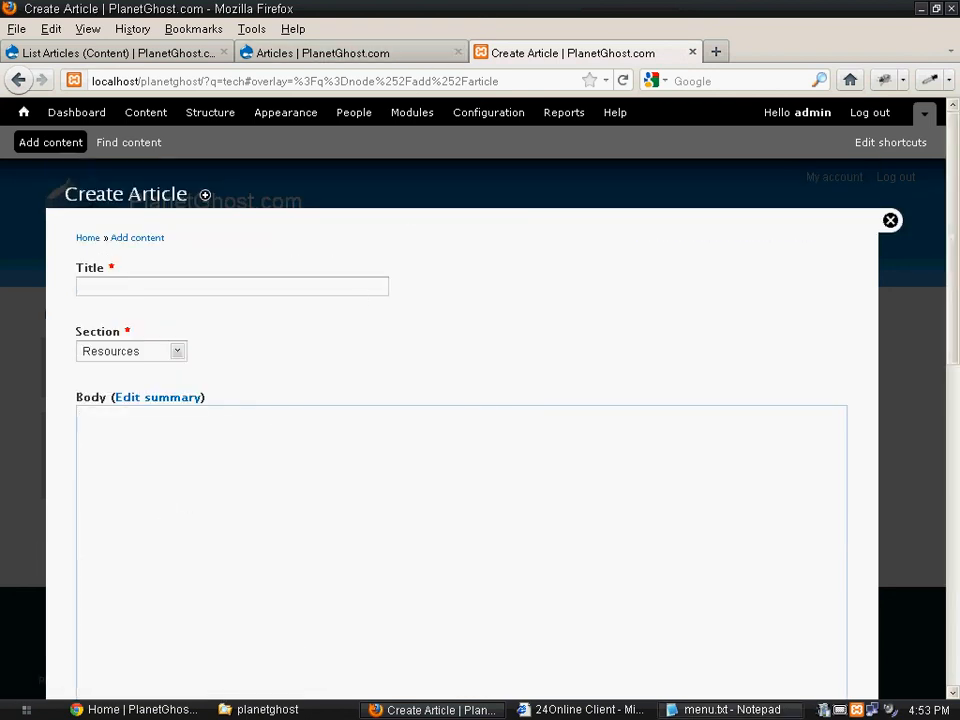
left_click(823, 710)
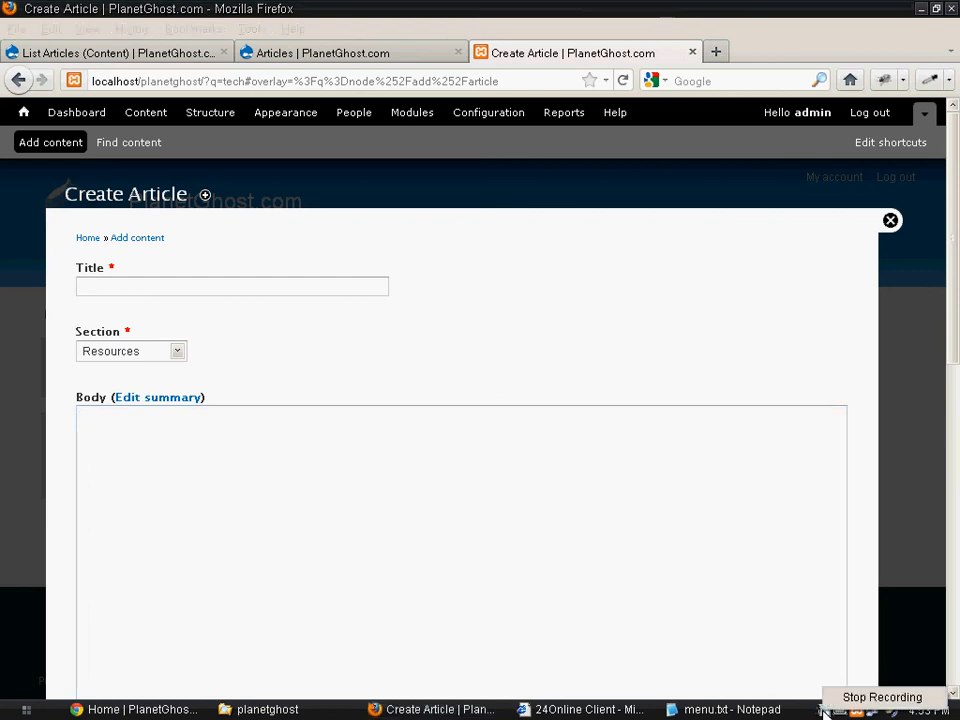